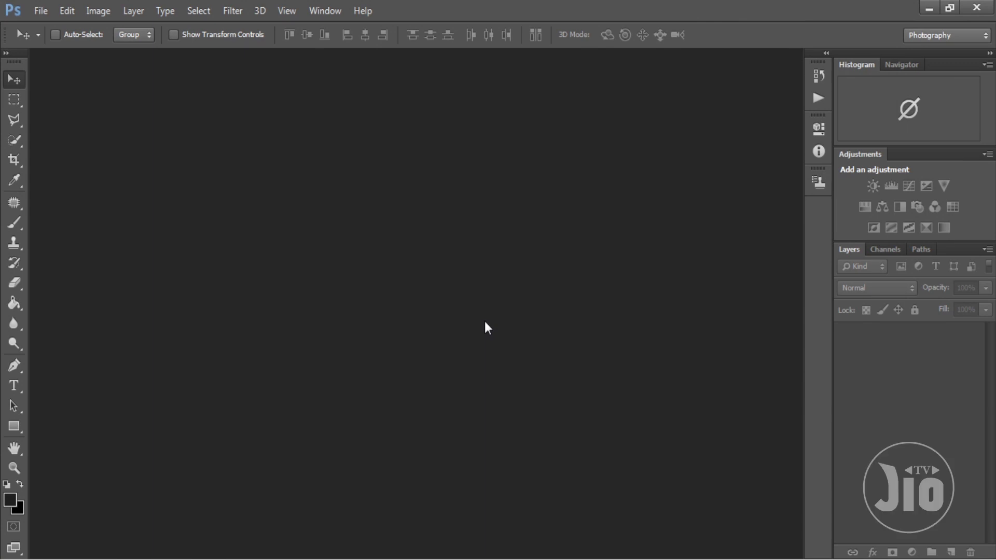
- Open the grey towel photo and the blue cap photo together from the Meja folder
left_click(41, 13)
left_click(51, 42)
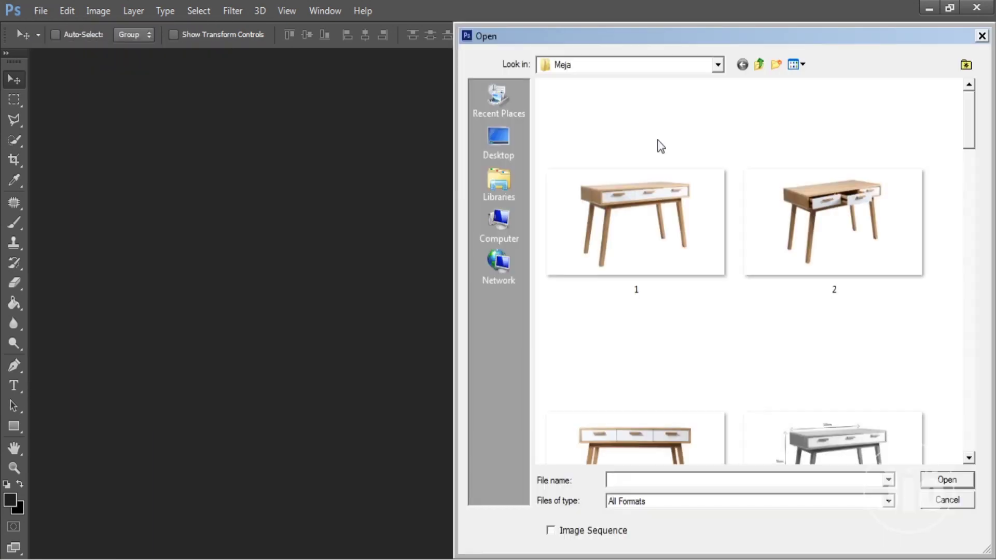
scroll(970, 141, "down", 2)
left_click_drag(970, 141, 961, 186)
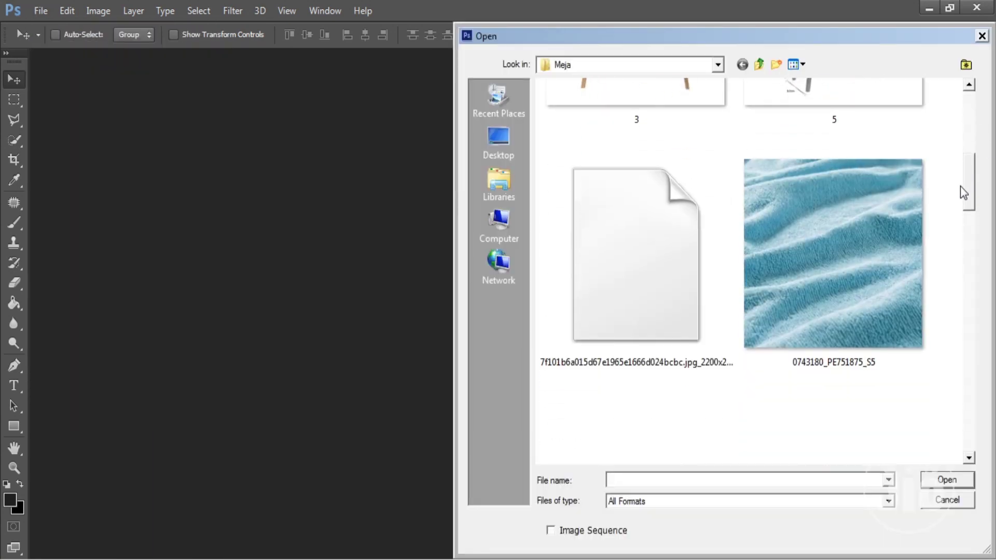
scroll(686, 189, "down", 5)
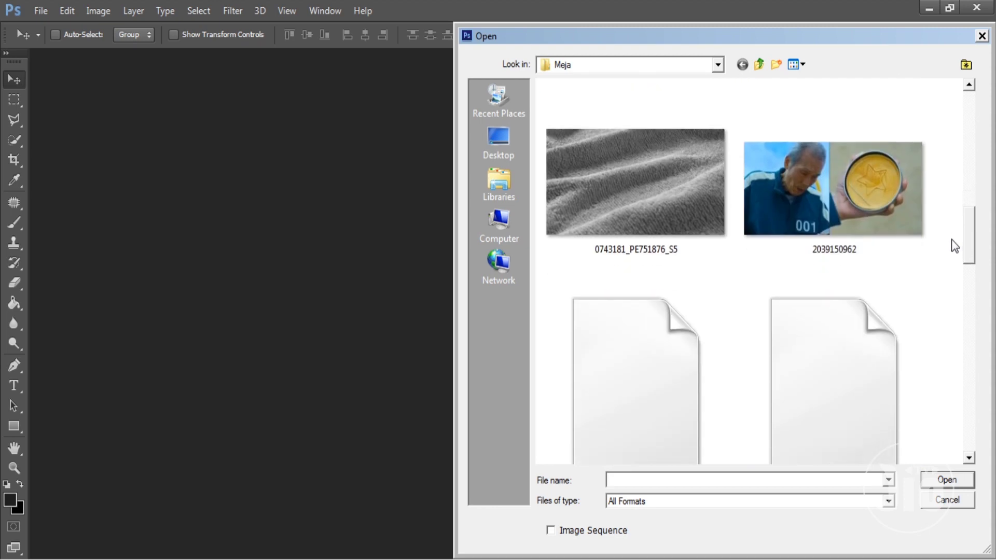
left_click(662, 173)
left_click_drag(971, 231, 963, 424)
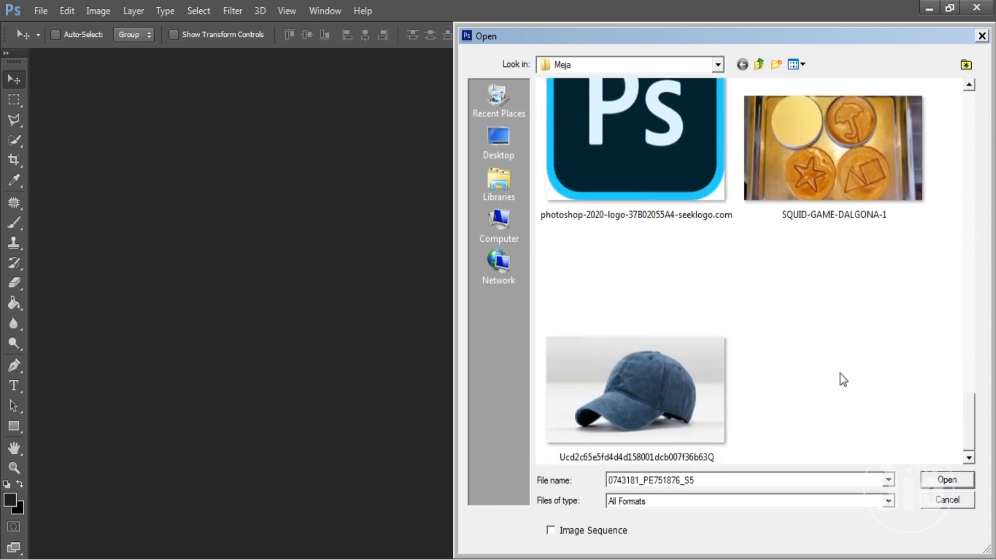
left_click(691, 381, "ctrl")
left_click(946, 480)
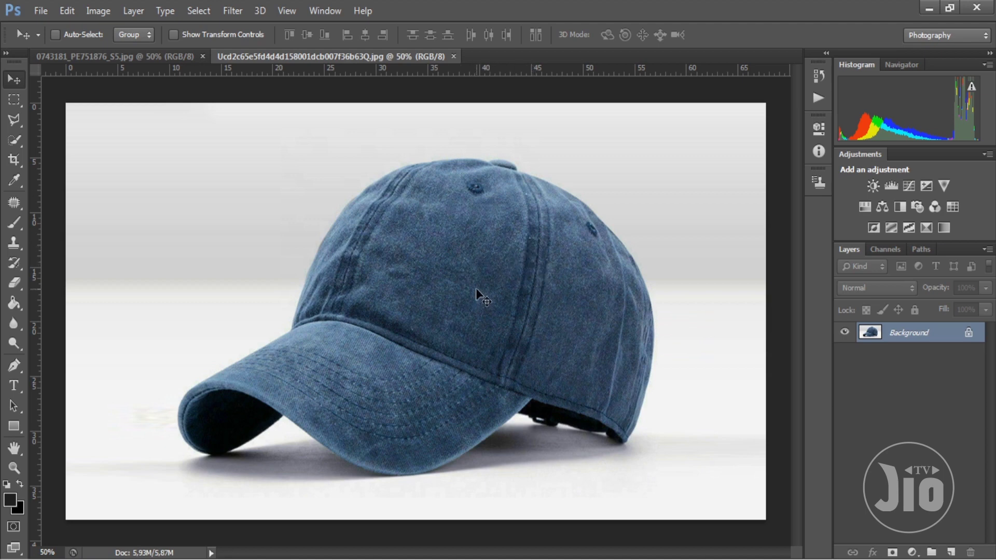
- Desaturate the blue cap photo to greyscale with Image > Adjustments > Desaturate
left_click(105, 16)
mouse_move(120, 49)
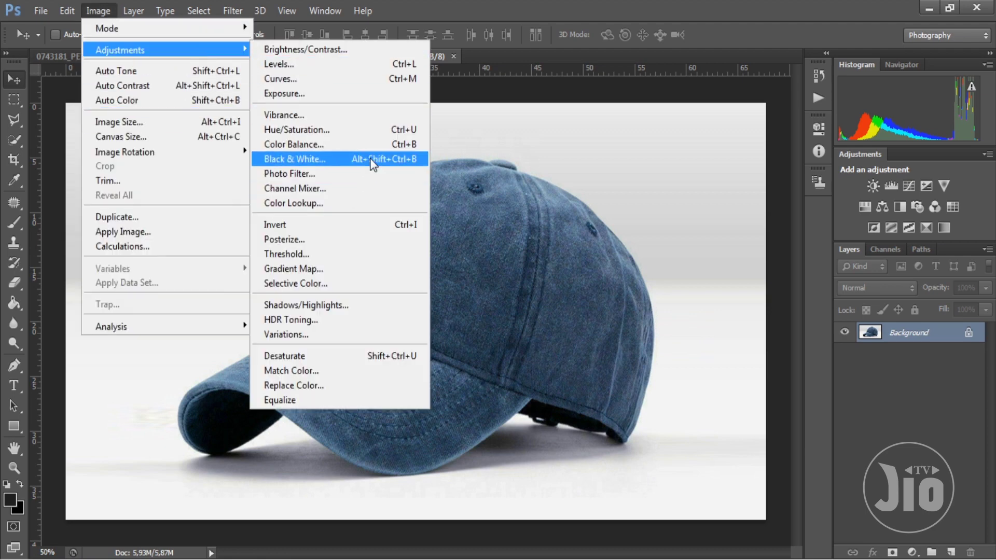
left_click(340, 356)
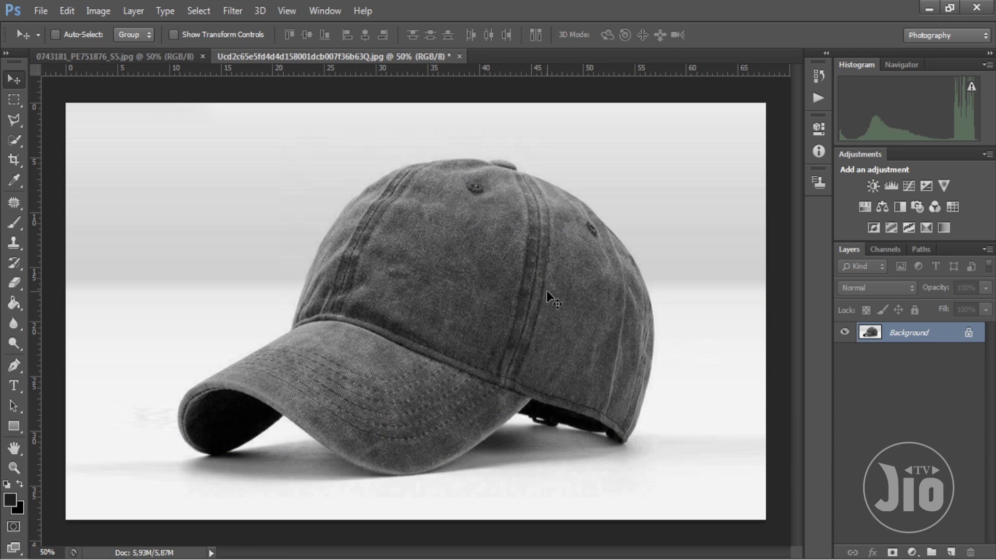
left_click(42, 14)
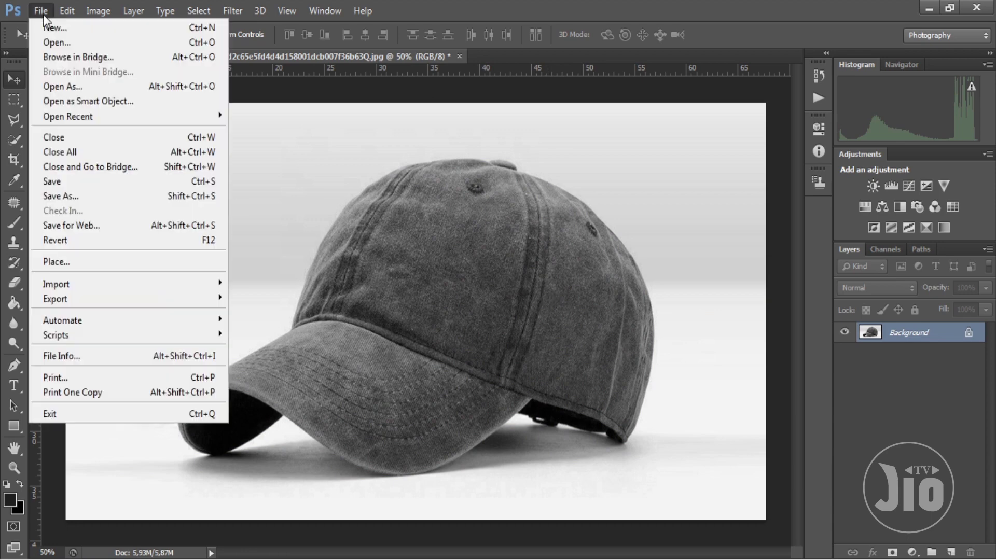
- Save the greyscale cap as 'DISPLACEMENT MAP TOPI' in Photoshop PSD format
left_click(144, 200)
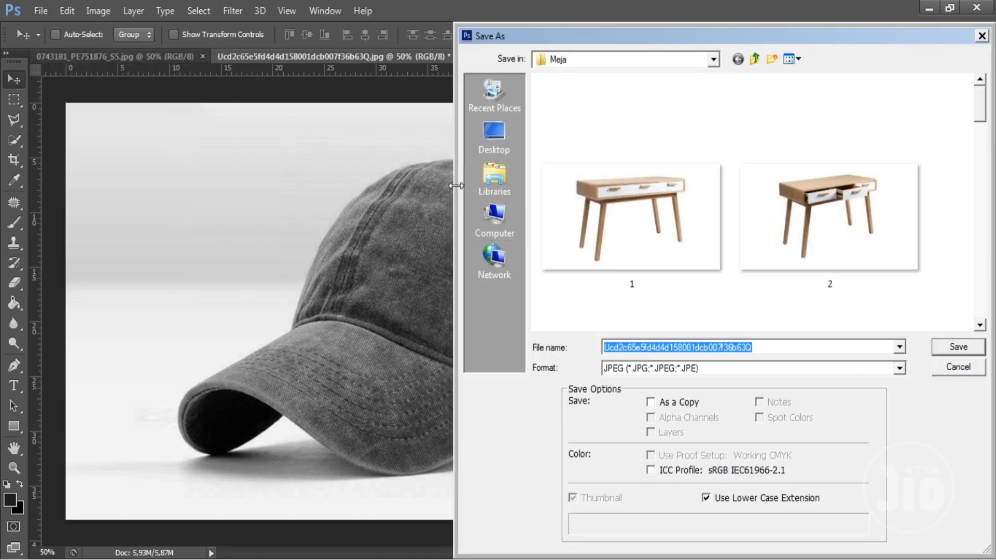
type("DIS")
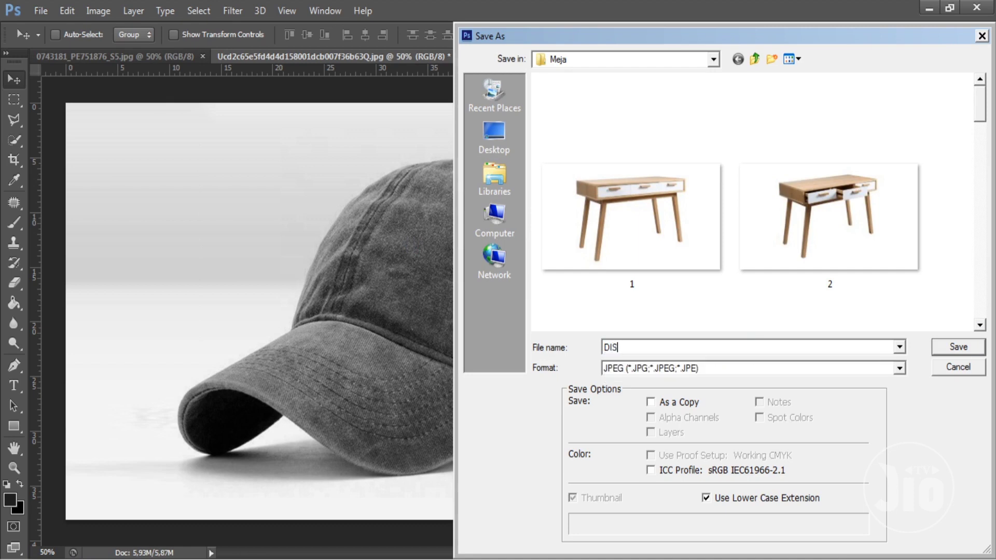
type("PLACEMENT")
type(" MA")
type("P TO")
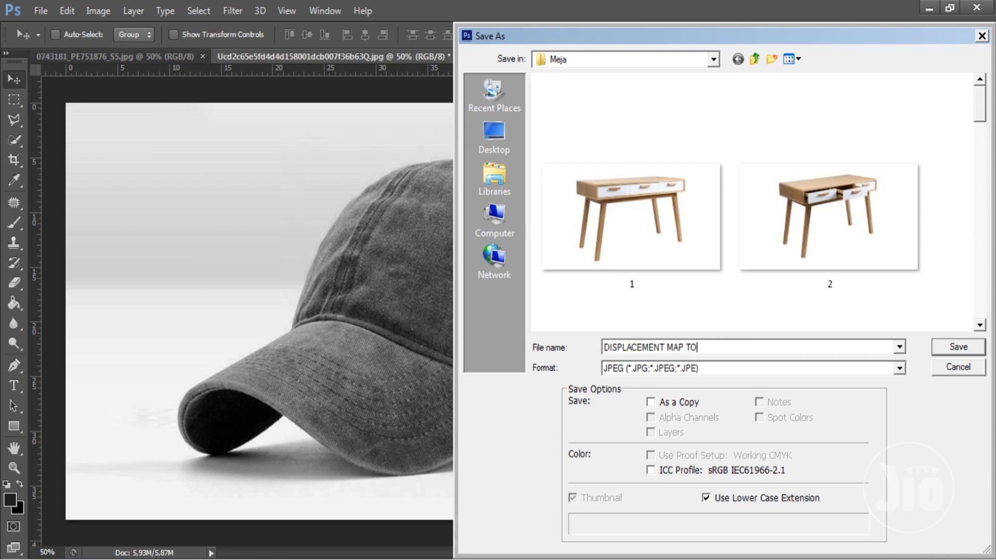
type("PI")
left_click(658, 373)
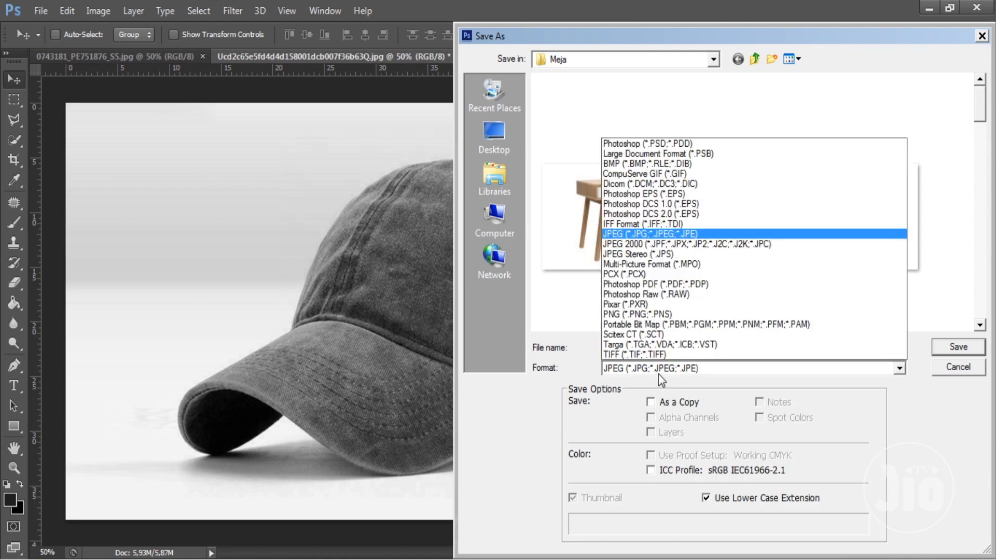
left_click(655, 145)
left_click(939, 347)
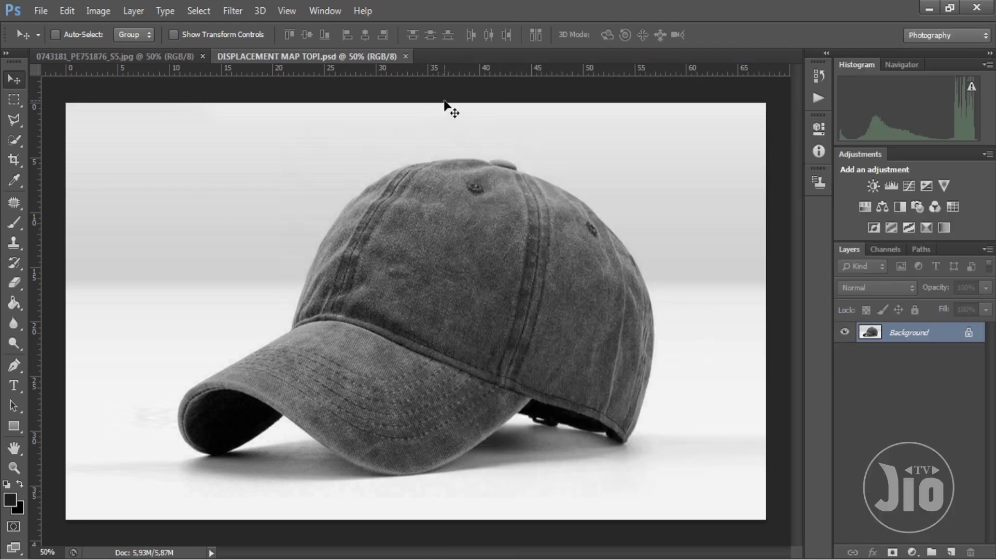
- Close DISPLACEMENT MAP TOPI.psd and reopen the original colour blue cap photo
left_click(406, 56)
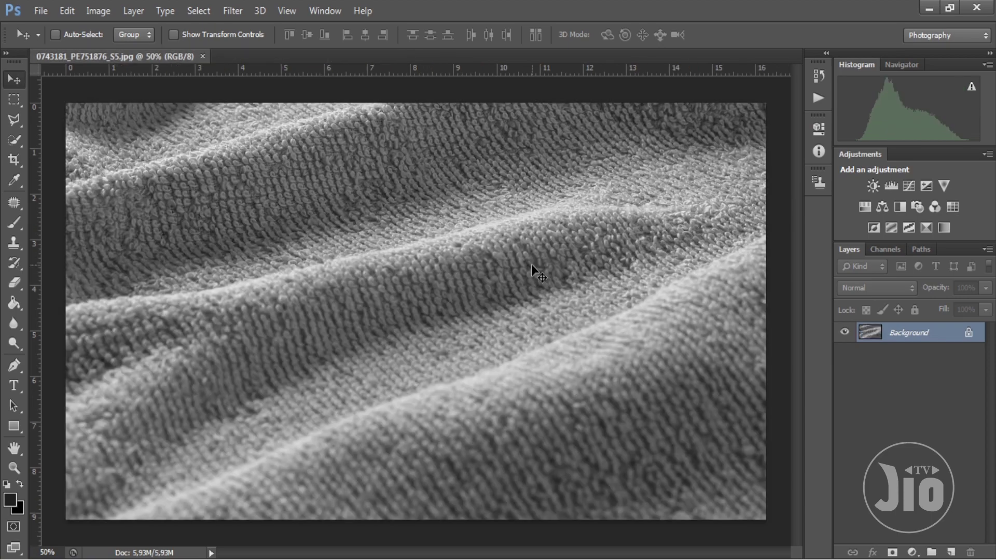
left_click(42, 16)
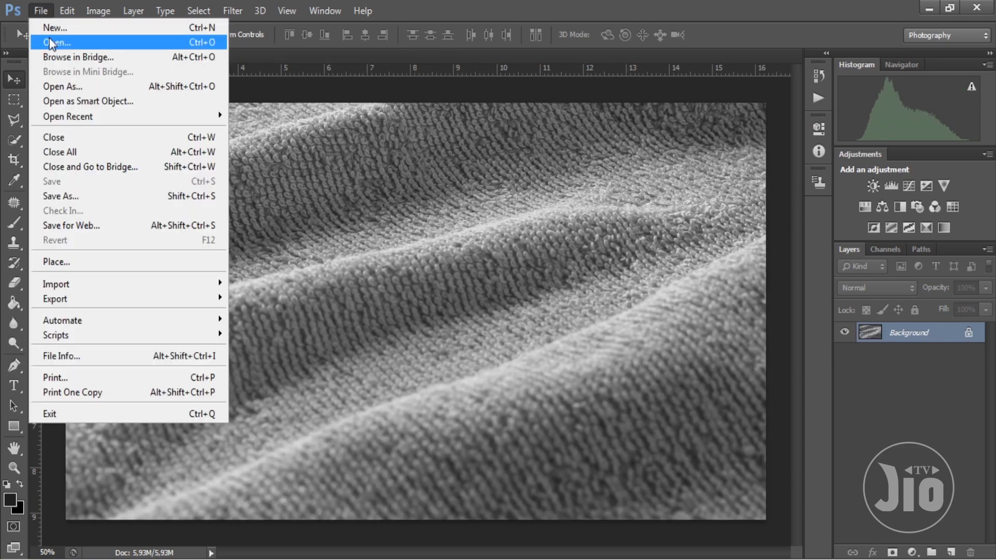
left_click(48, 39)
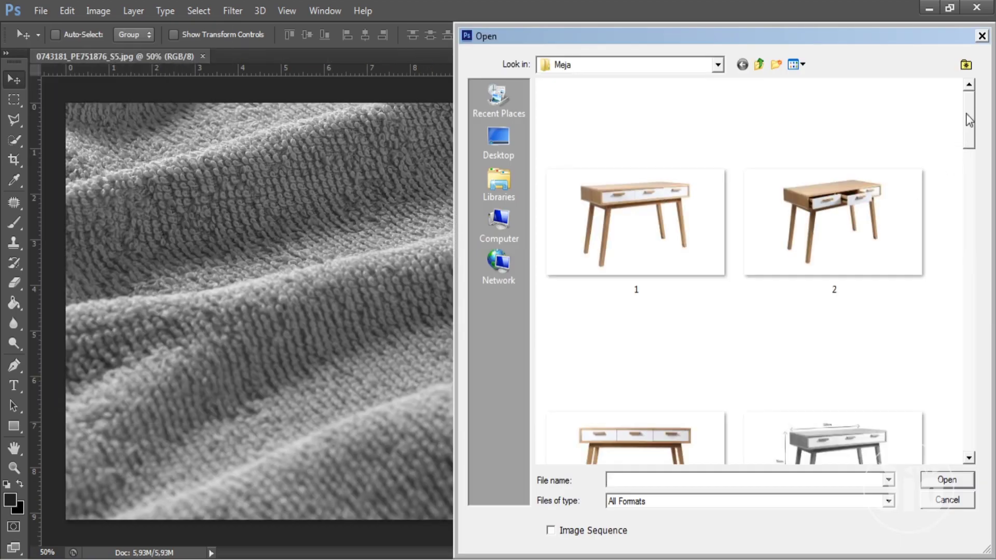
left_click_drag(966, 114, 967, 427)
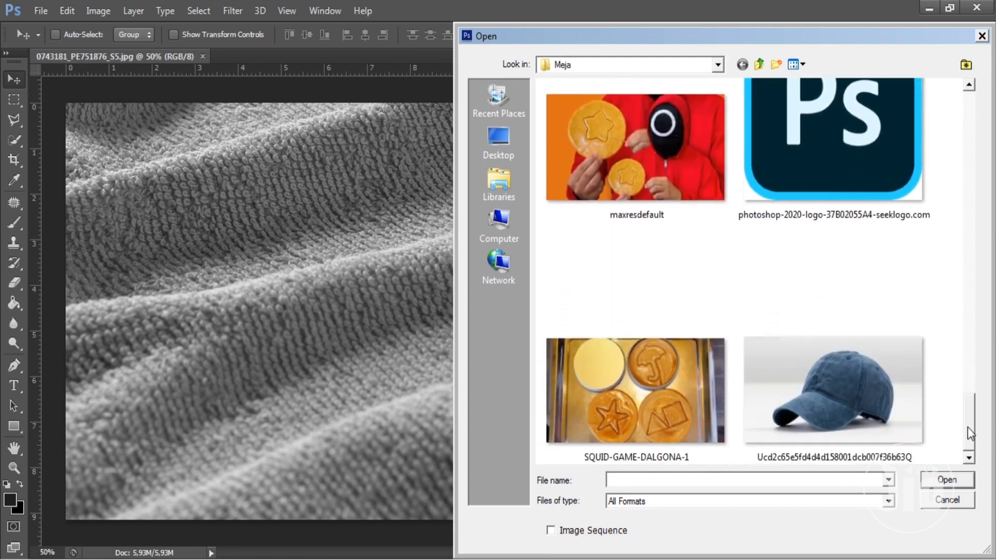
double_click(837, 390)
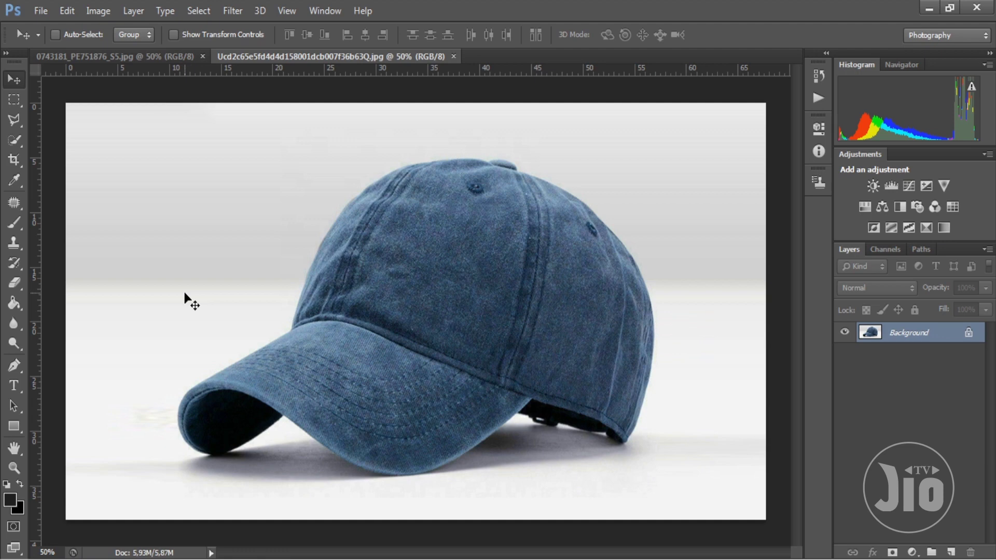
- Type a letter O on the cap front and set it to Arial Black
left_click(19, 387)
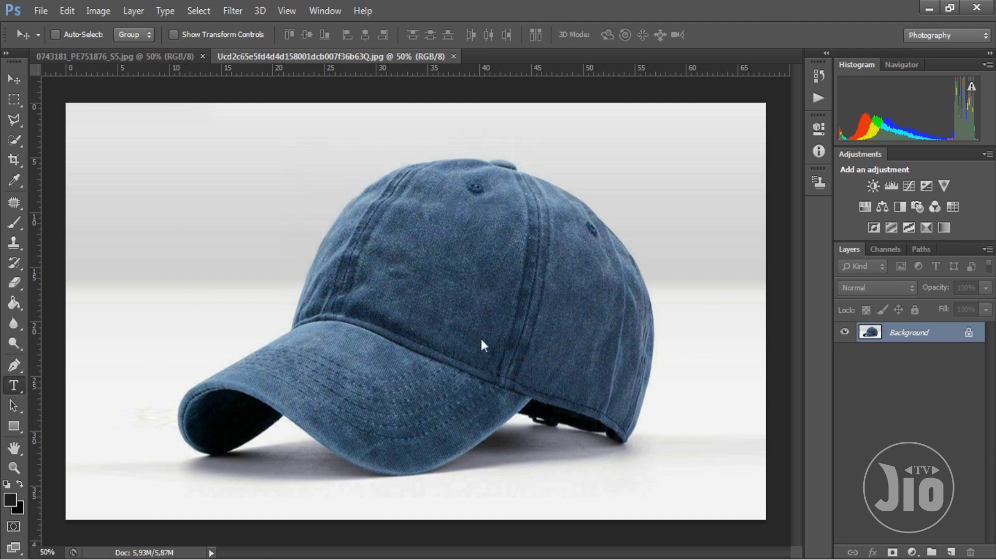
left_click(431, 269)
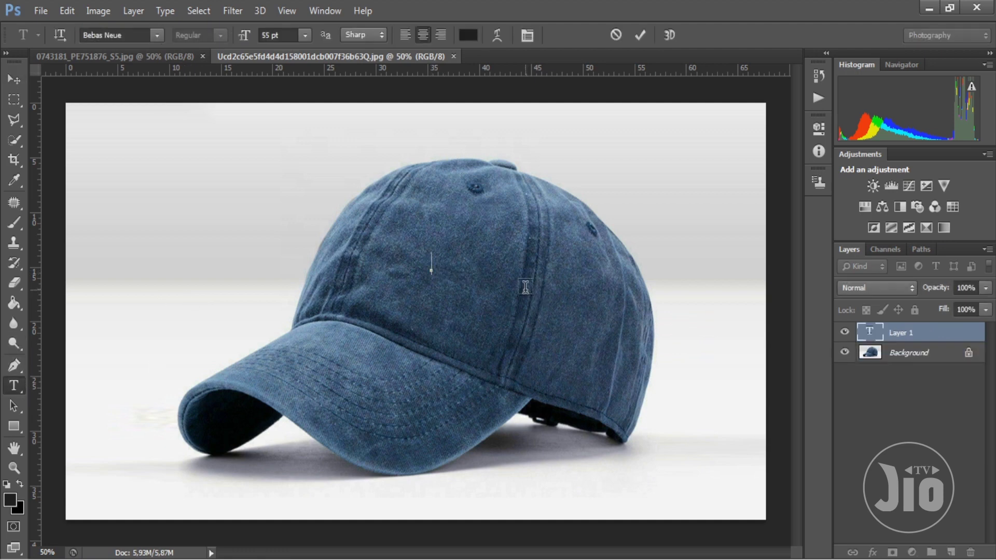
type("O")
key("ctrl+a")
left_click(156, 34)
left_click_drag(315, 119, 315, 74)
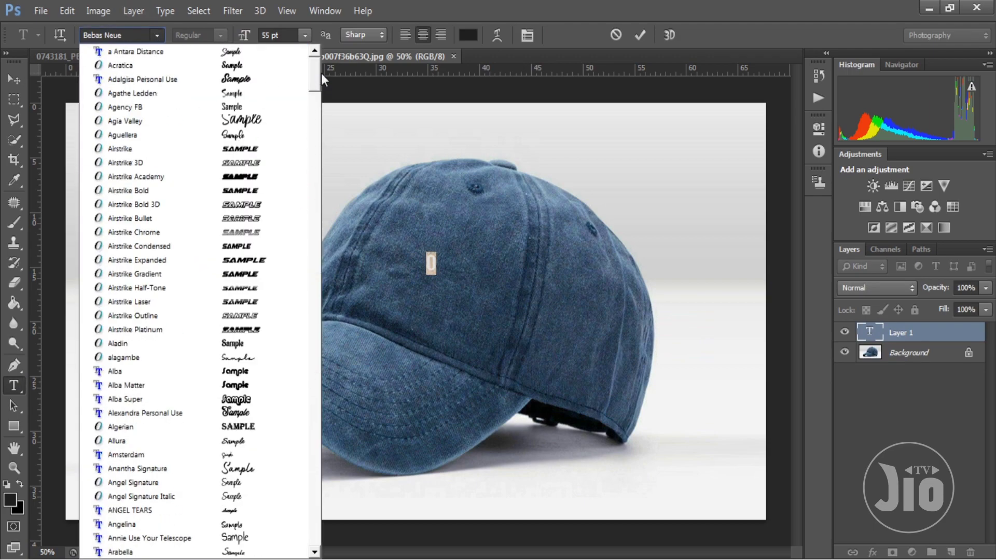
scroll(255, 423, "down", 4)
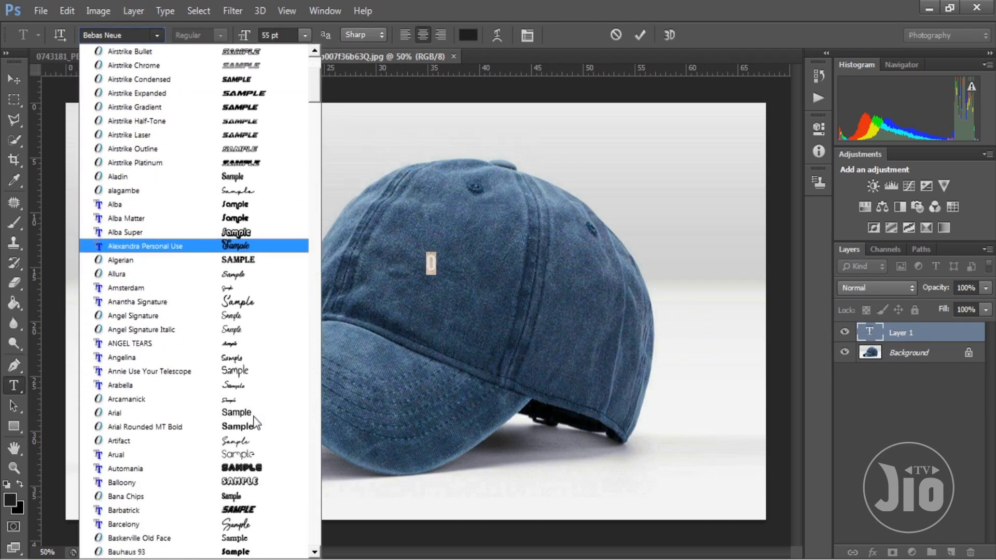
left_click(249, 412)
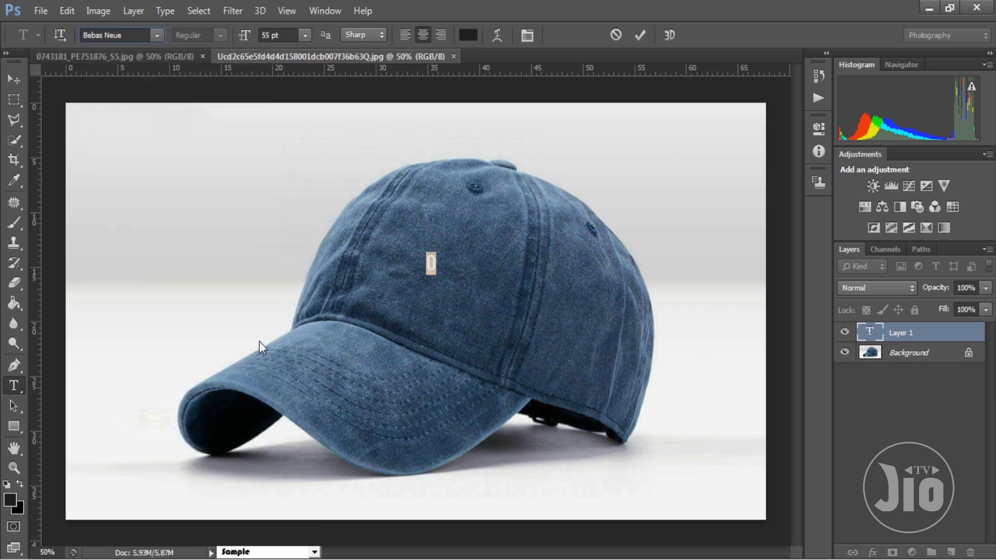
type("Arial")
left_click(222, 34)
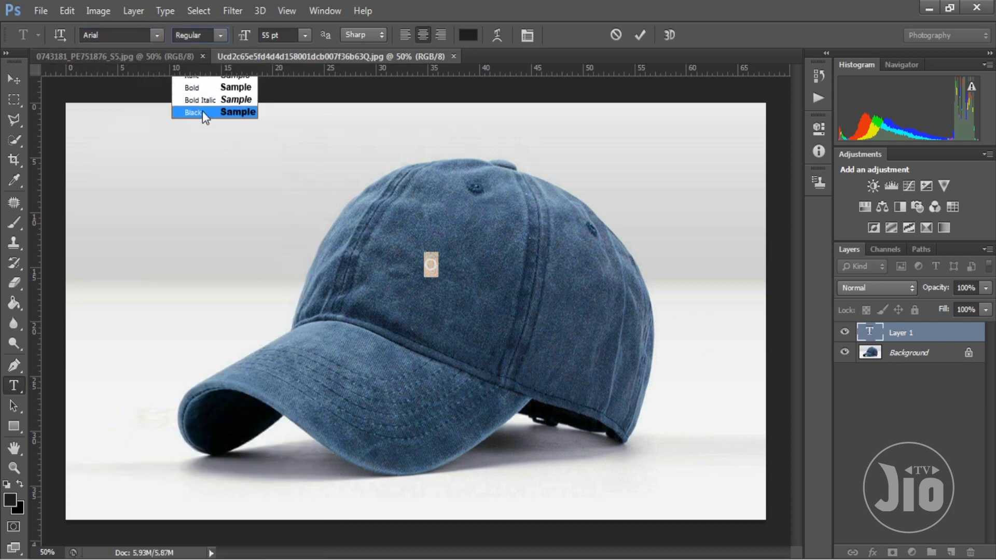
left_click(202, 111)
left_click(15, 78)
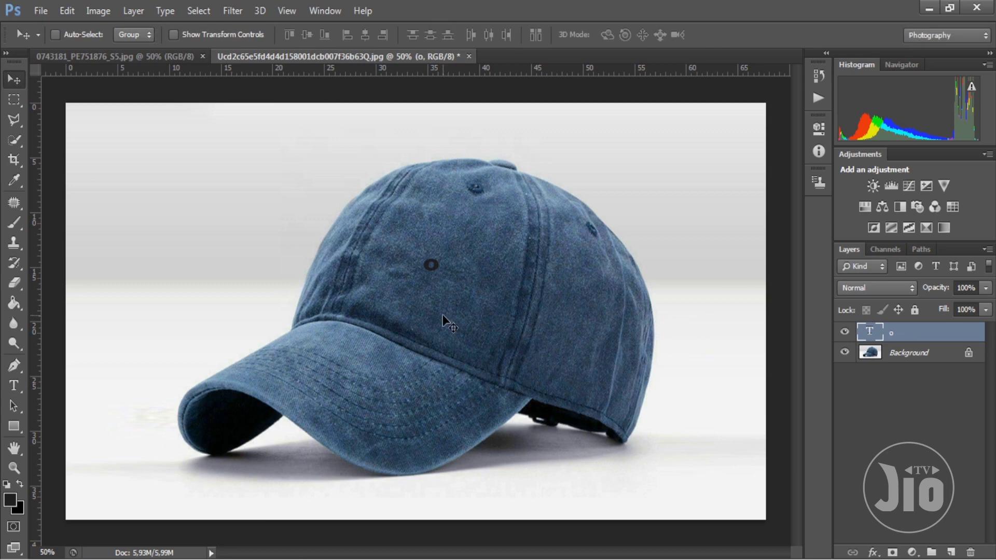
- Enlarge the o, rotate it about 18.69°, and position it on the cap front
key("ctrl+t")
left_click_drag(440, 253, 495, 184)
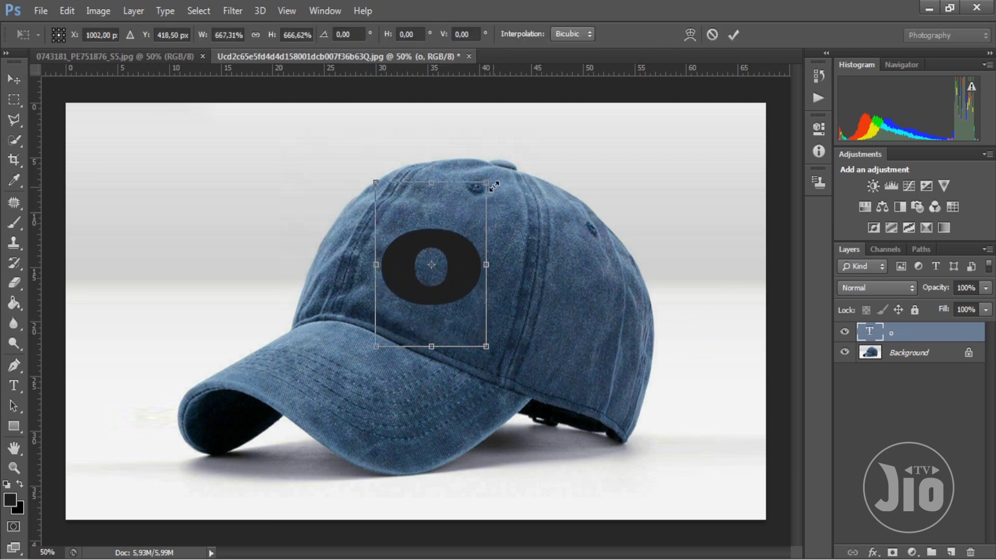
left_click_drag(532, 168, 546, 198)
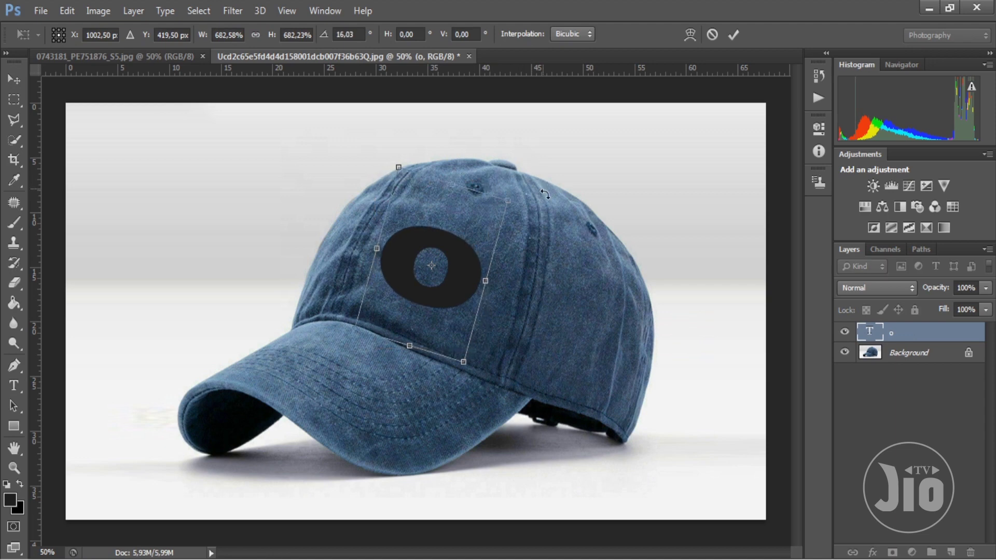
left_click_drag(457, 185, 459, 177)
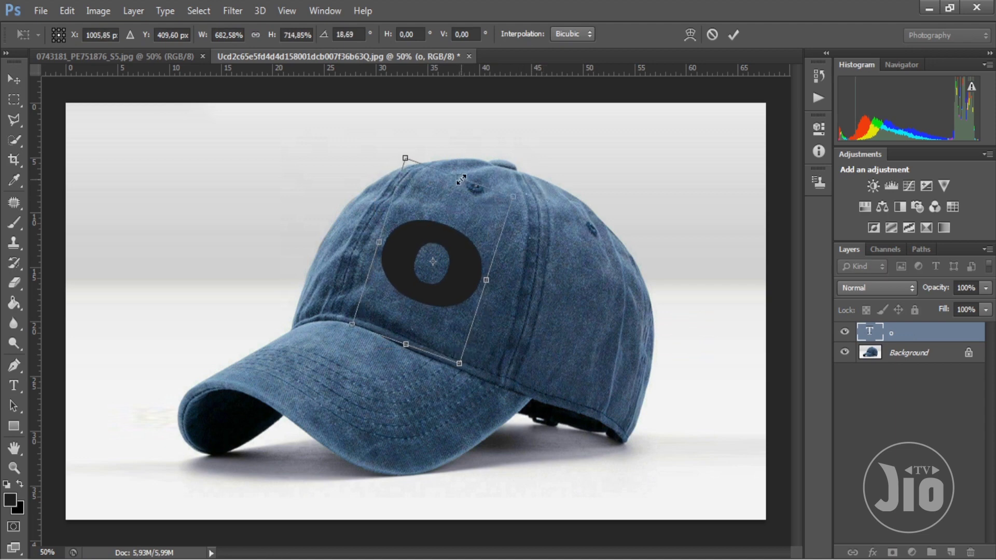
left_click_drag(464, 256, 472, 260)
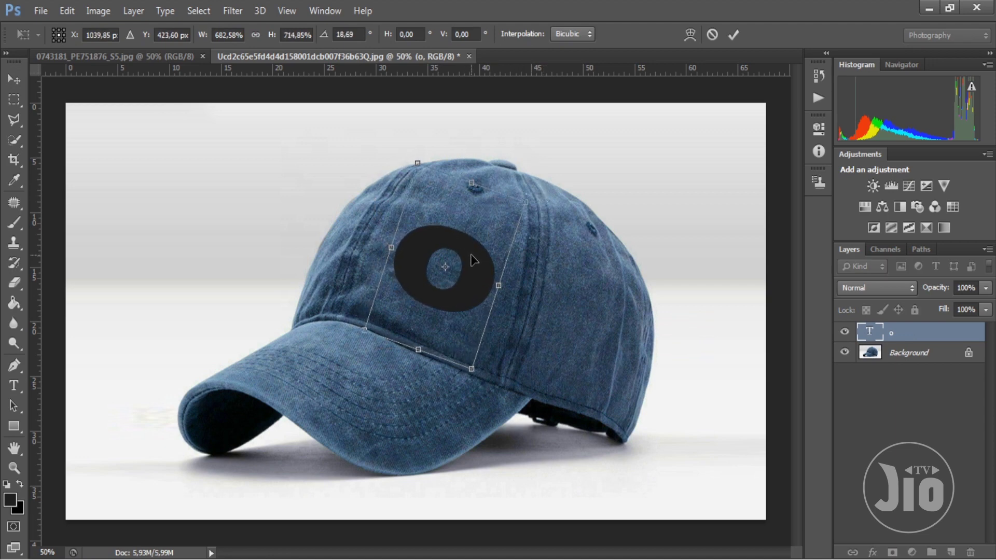
key("Return")
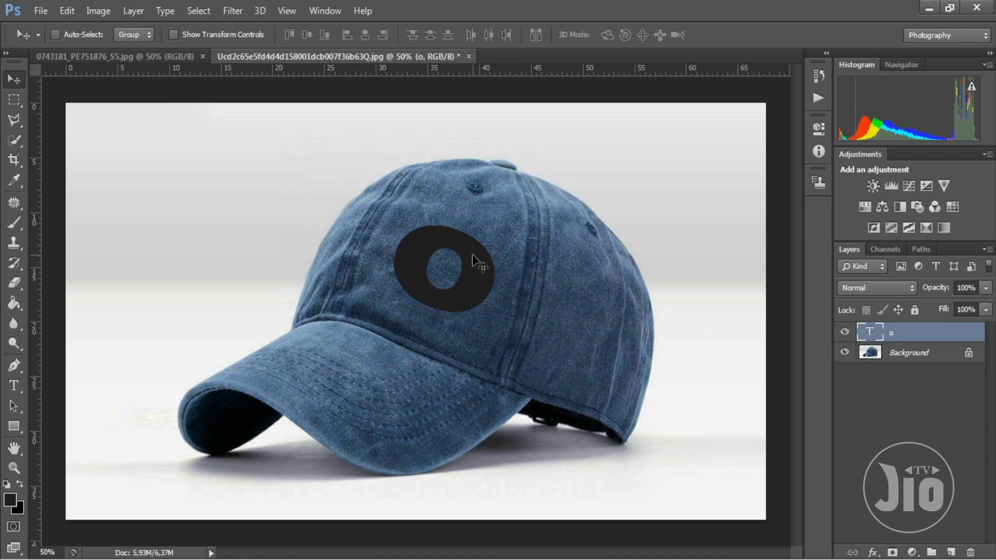
- Zoom in, duplicate the o layer as 'o copy', and hide the original o
left_click(845, 333)
left_click(845, 333)
key("ctrl+plus")
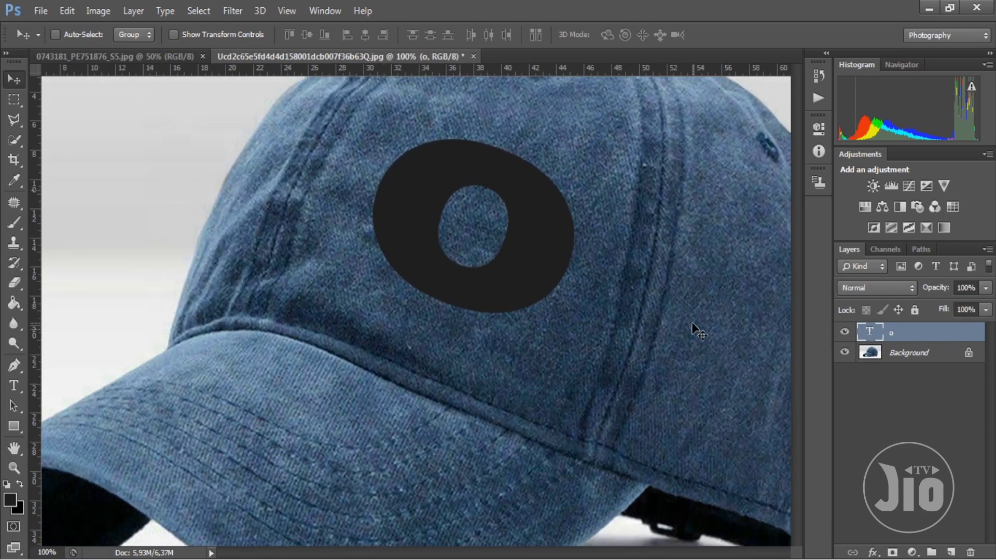
scroll(607, 362, "up", 2)
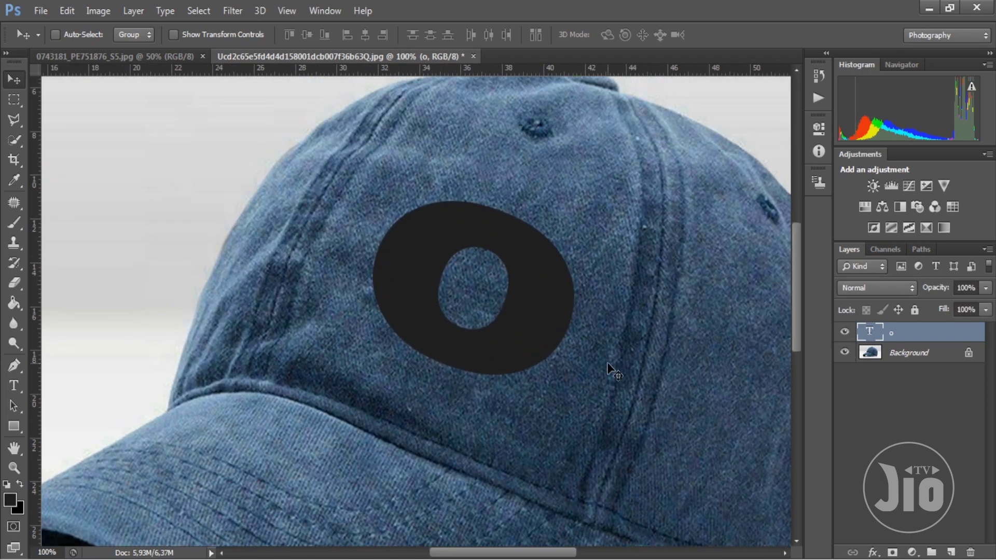
left_click(844, 332)
left_click(845, 333)
left_click(846, 333)
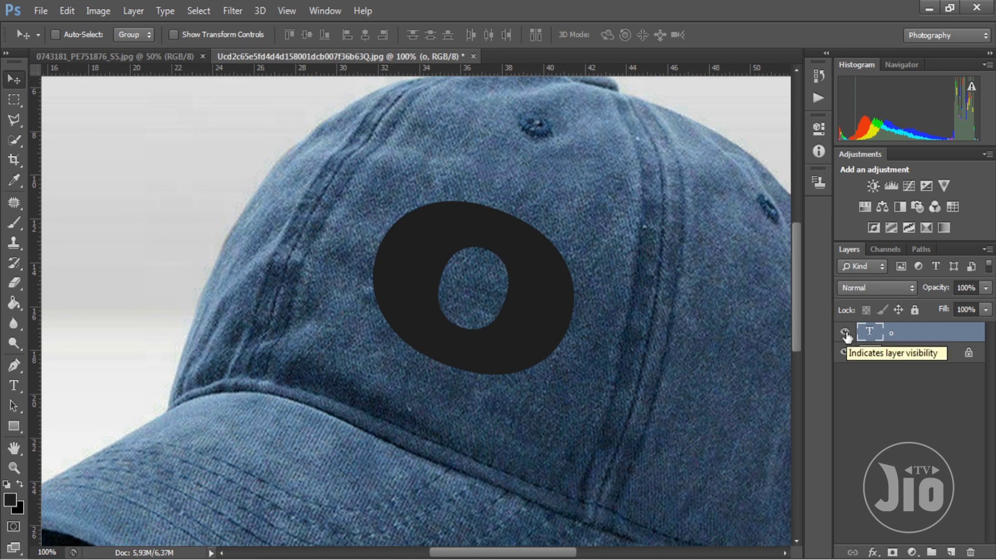
left_click(921, 338, "ctrl")
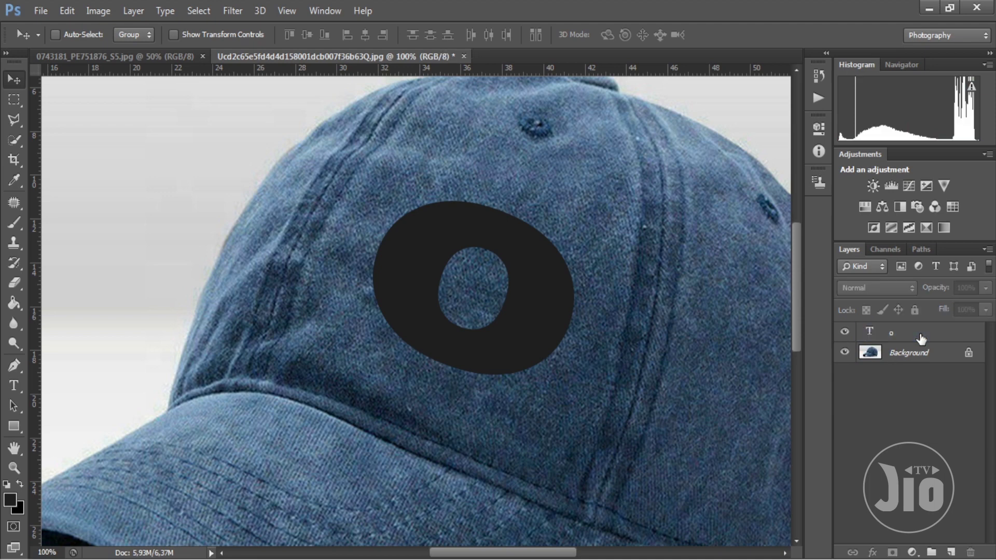
left_click(921, 339)
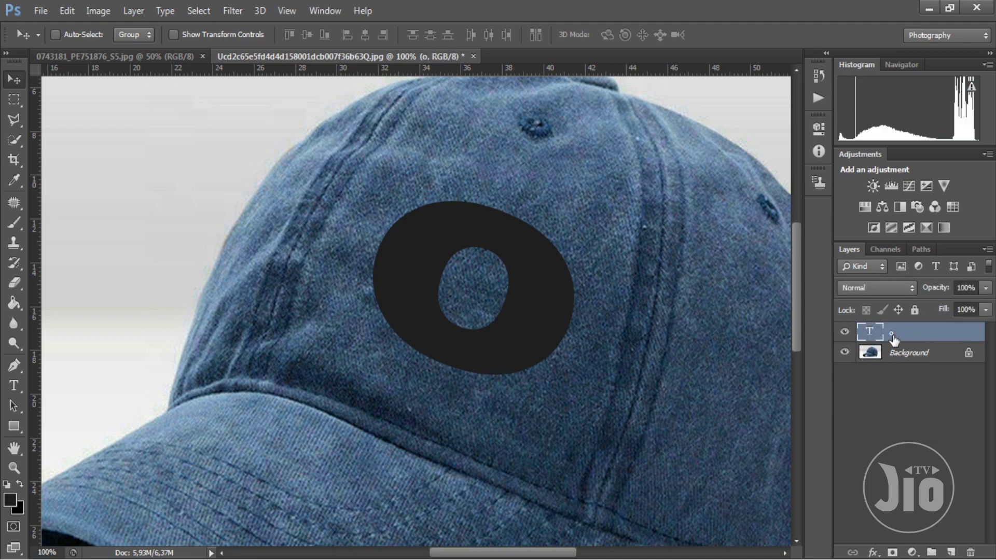
key("ctrl+j")
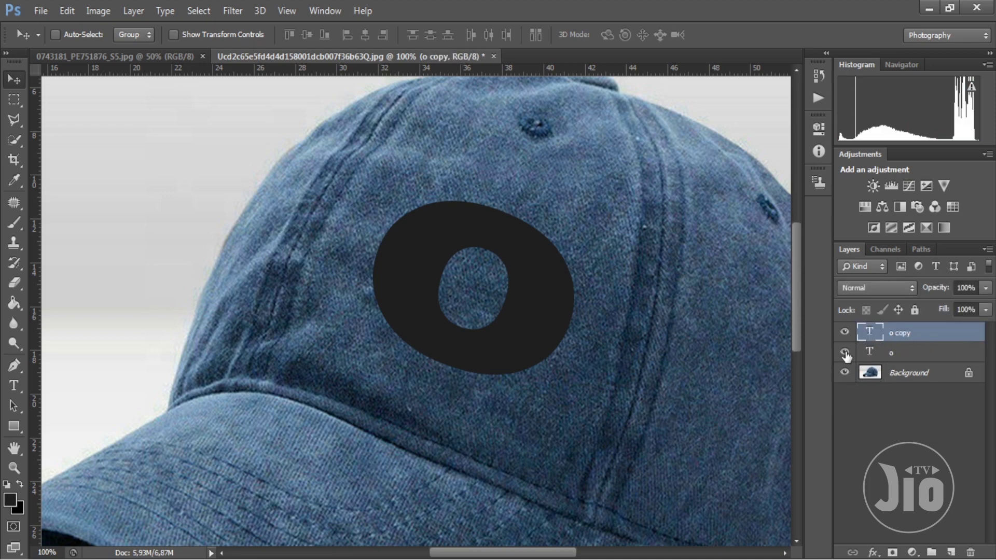
left_click(845, 352)
- Rasterize the o copy and Displace it at scale 10 with DISPLACEMENT MAP TOPI
left_click(844, 332)
left_click(232, 11)
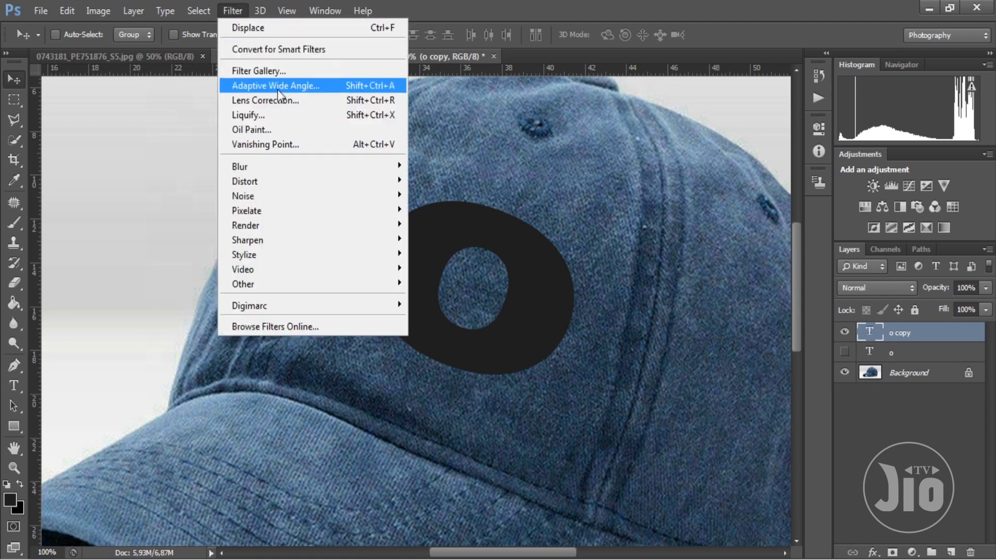
mouse_move(244, 180)
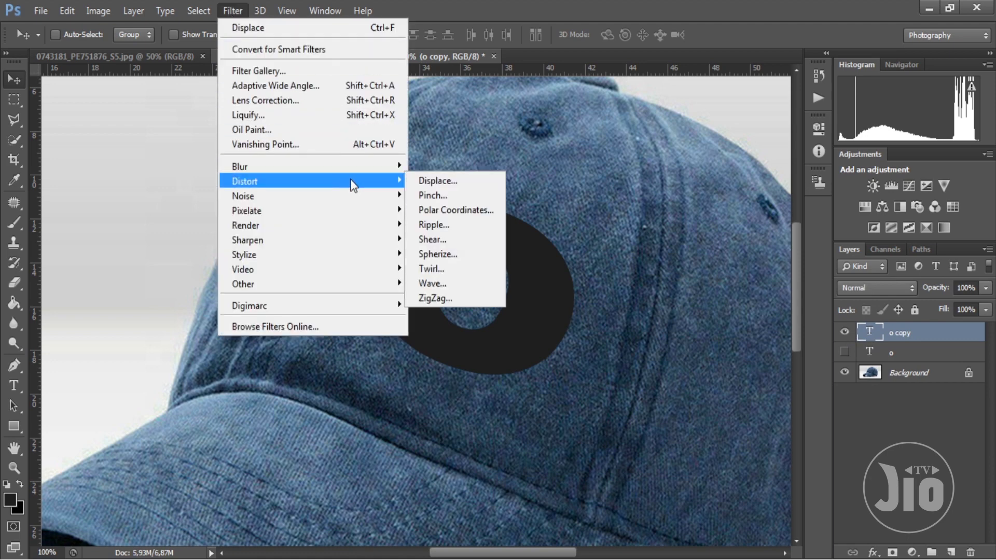
left_click(470, 179)
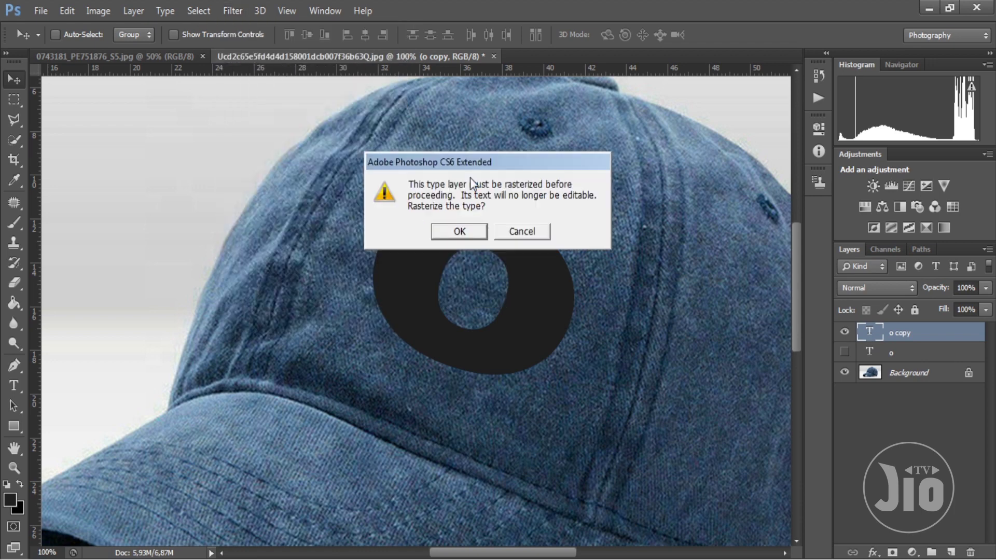
left_click(459, 232)
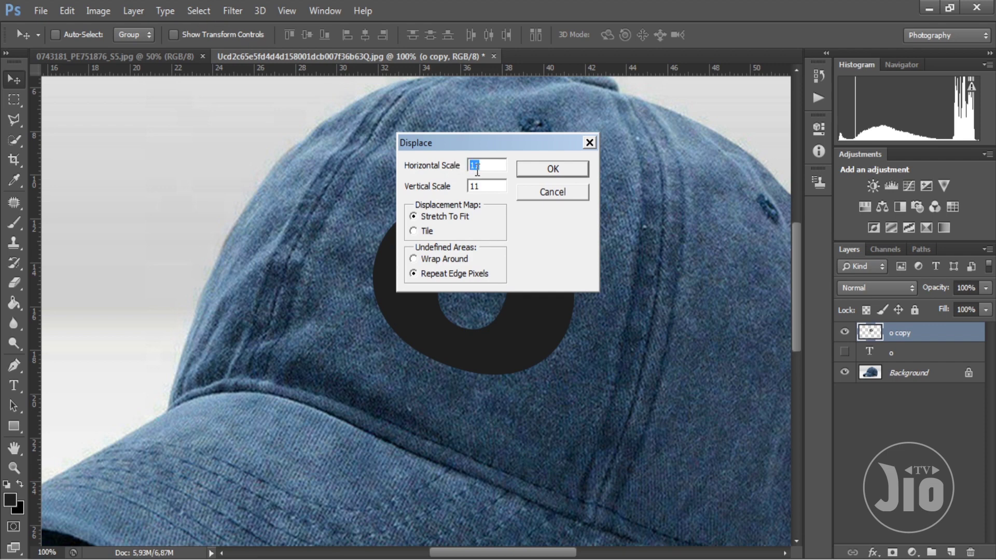
type("1")
type("0")
key("Tab")
type("10")
left_click_drag(505, 145, 733, 188)
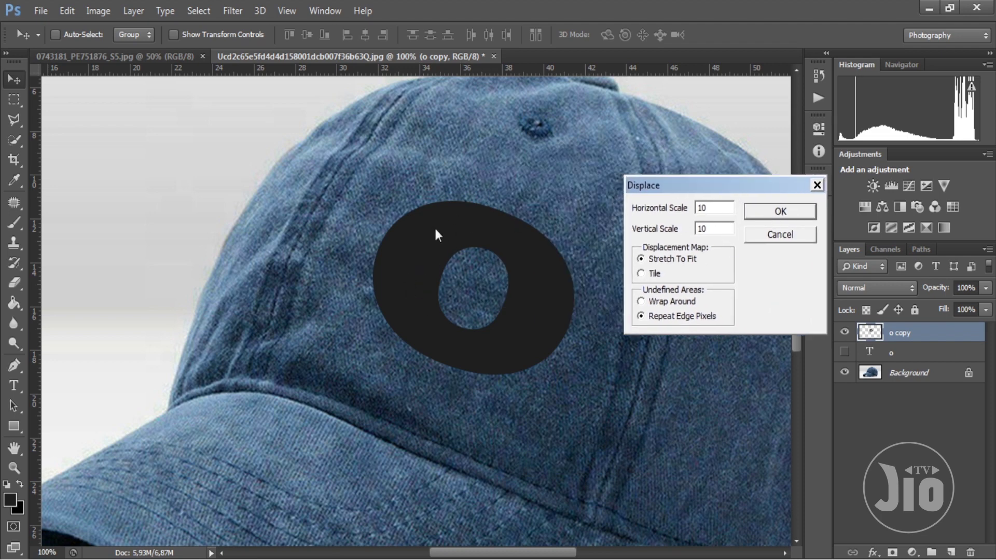
left_click(765, 214)
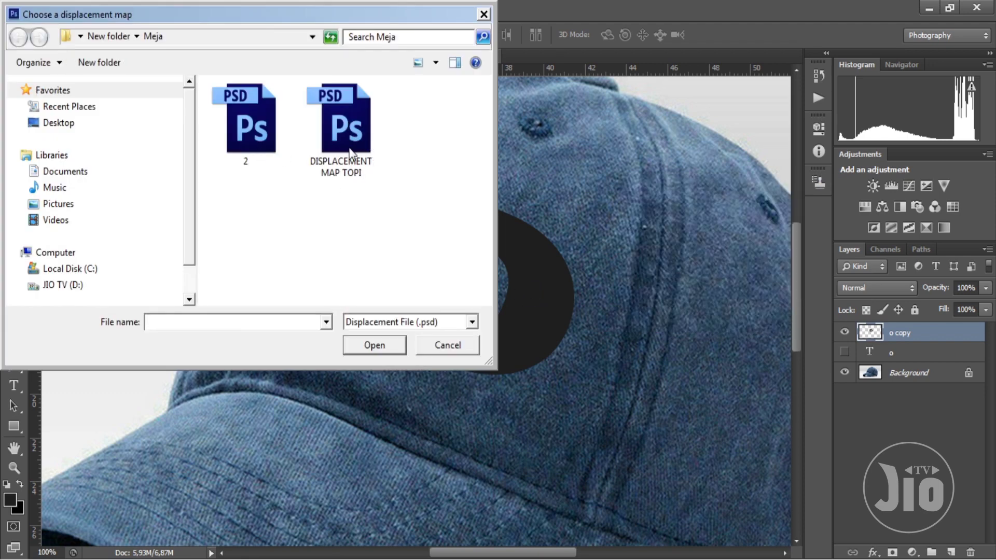
left_click(344, 133)
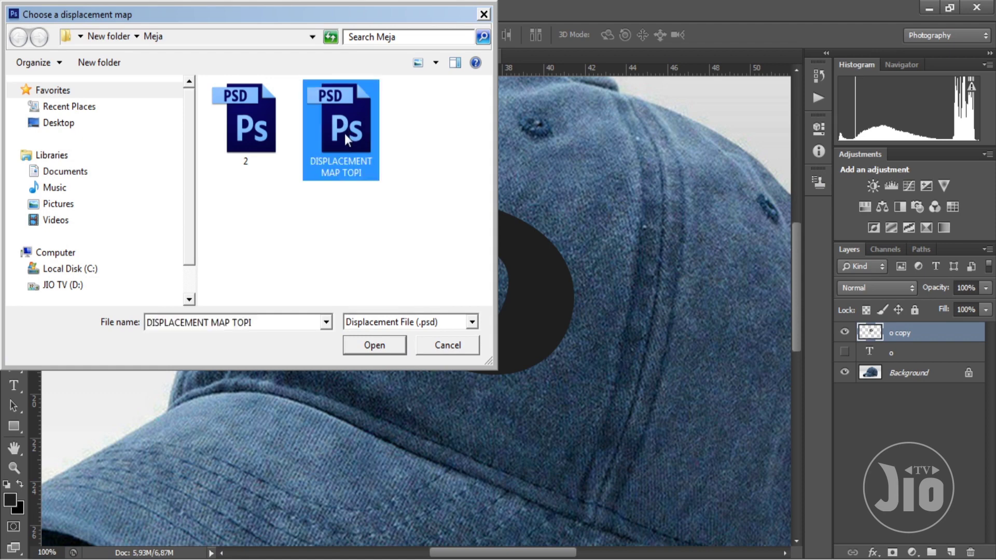
left_click(386, 341)
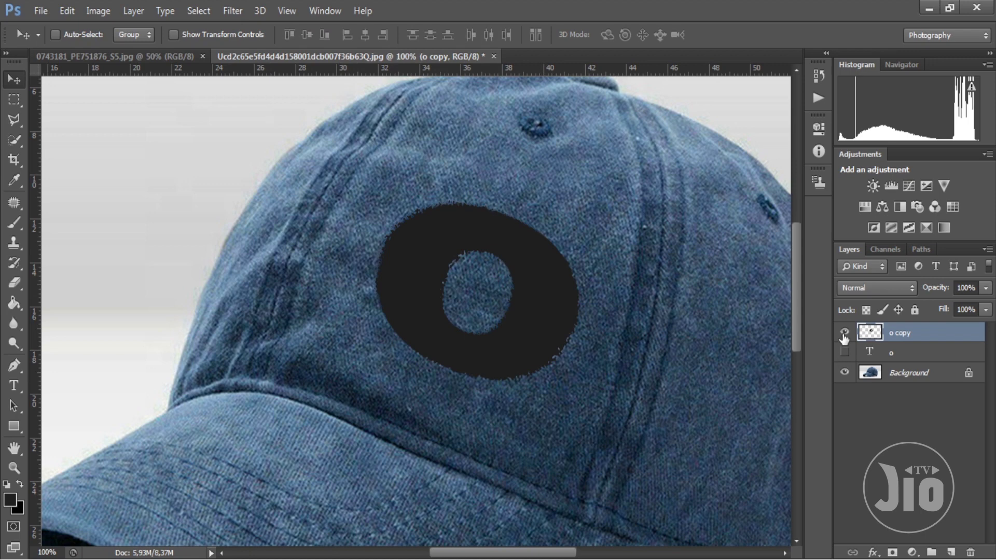
- Compare the original and displaced o, leaving only the displaced copy visible
left_click(845, 352)
left_click(844, 333)
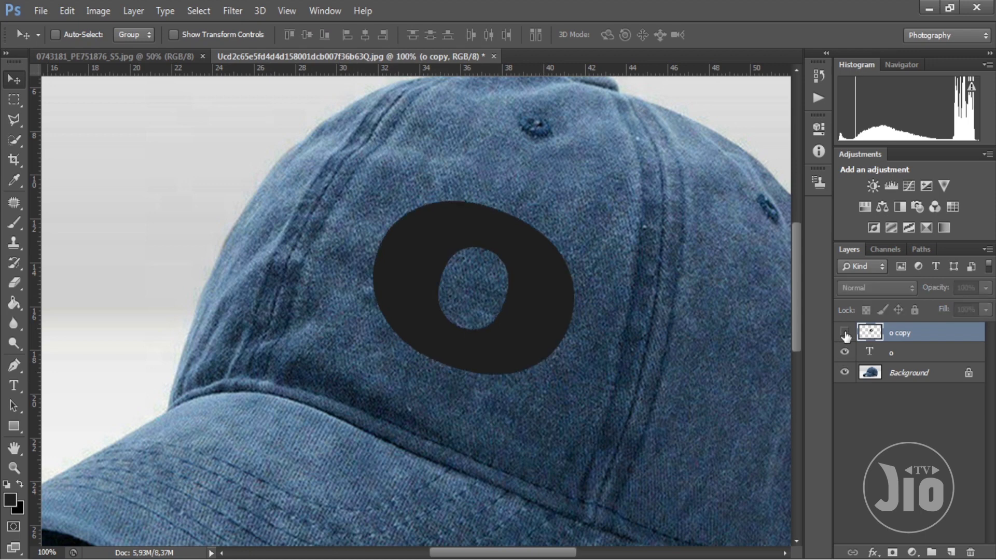
left_click(844, 333)
left_click(844, 352)
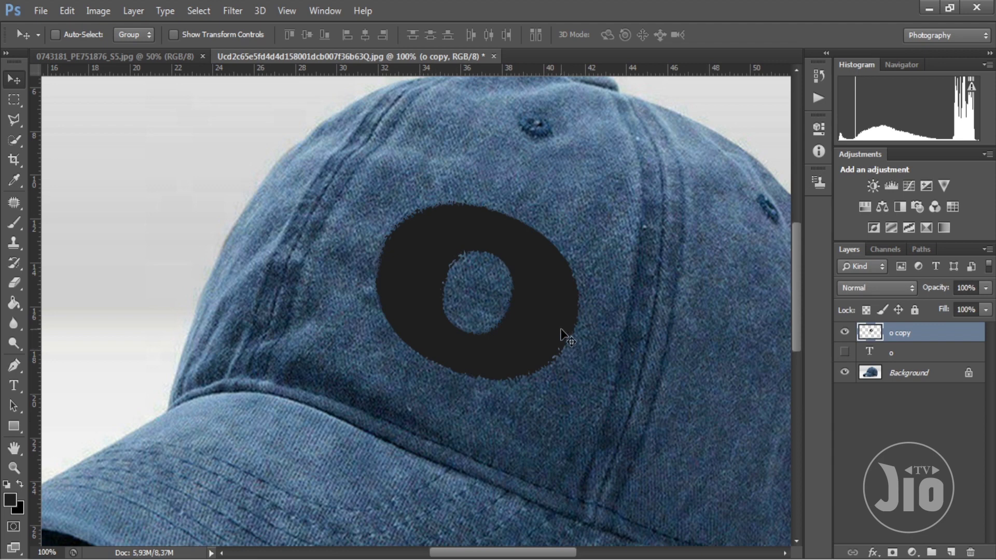
- Step through the o copy's blend modes from Dissolve toward Soft Light
left_click(883, 288)
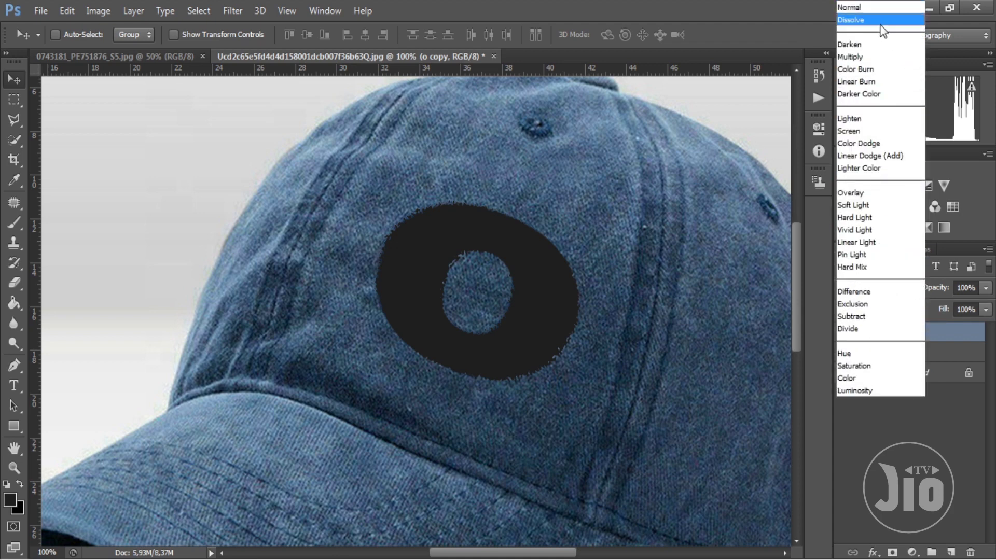
left_click(883, 20)
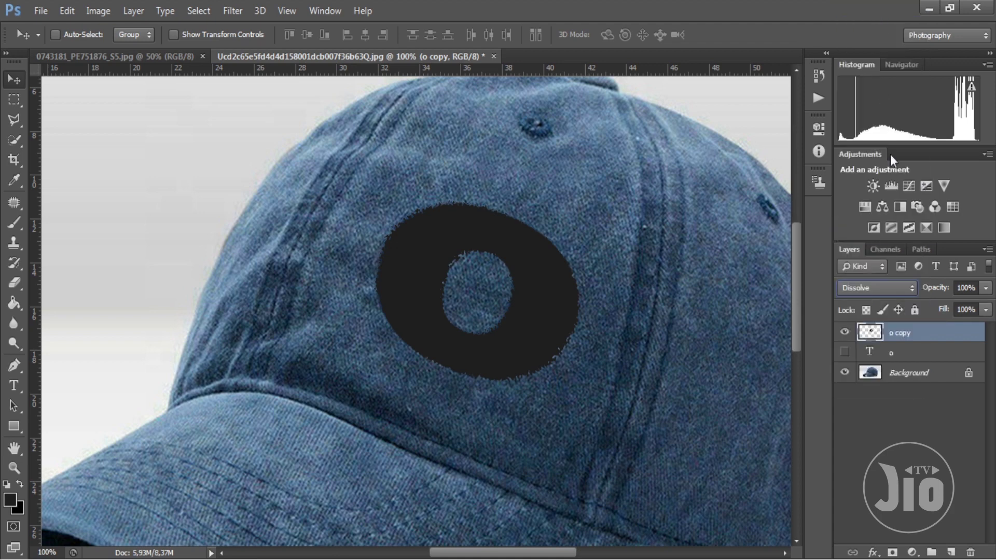
key("shift+plus")
key("shift+plus")
key("shift+plus")
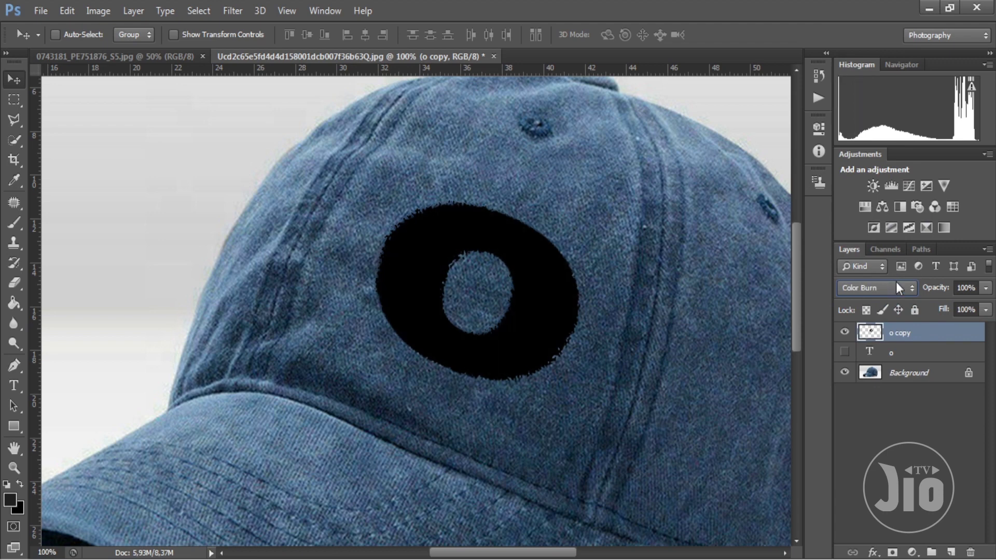
key("shift+plus")
key("shift+plus")
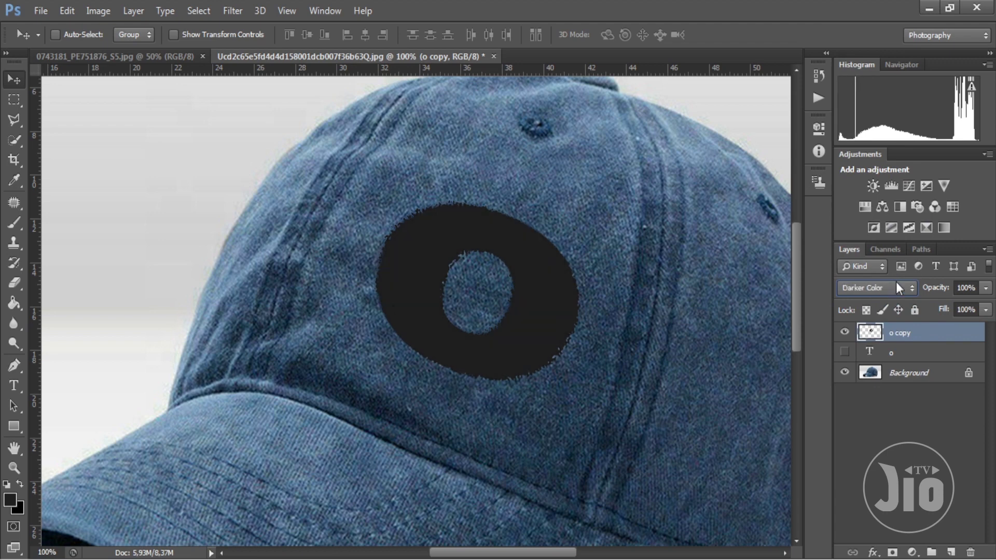
key("shift+plus")
key("shift+plus")
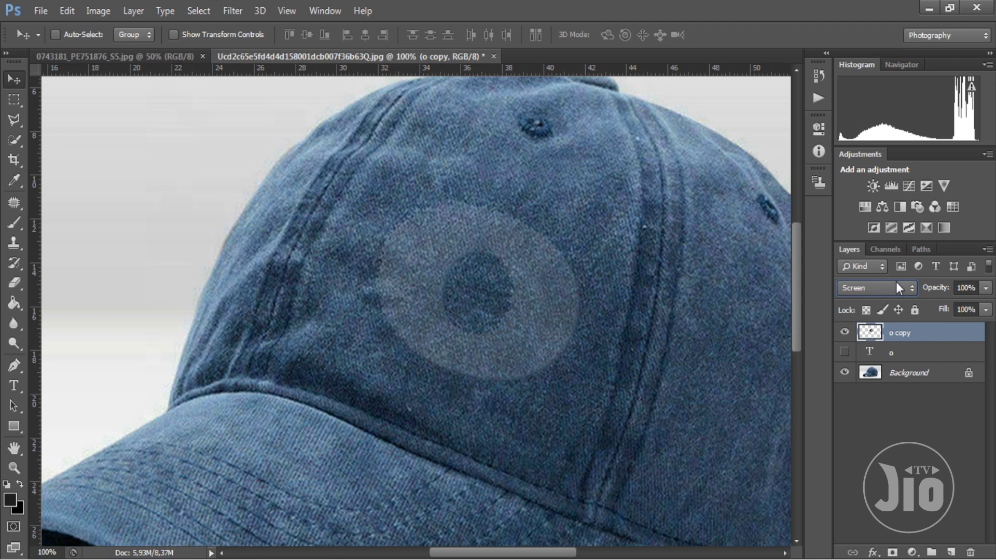
key("shift+plus")
key("shift+plus")
key("shift+plus")
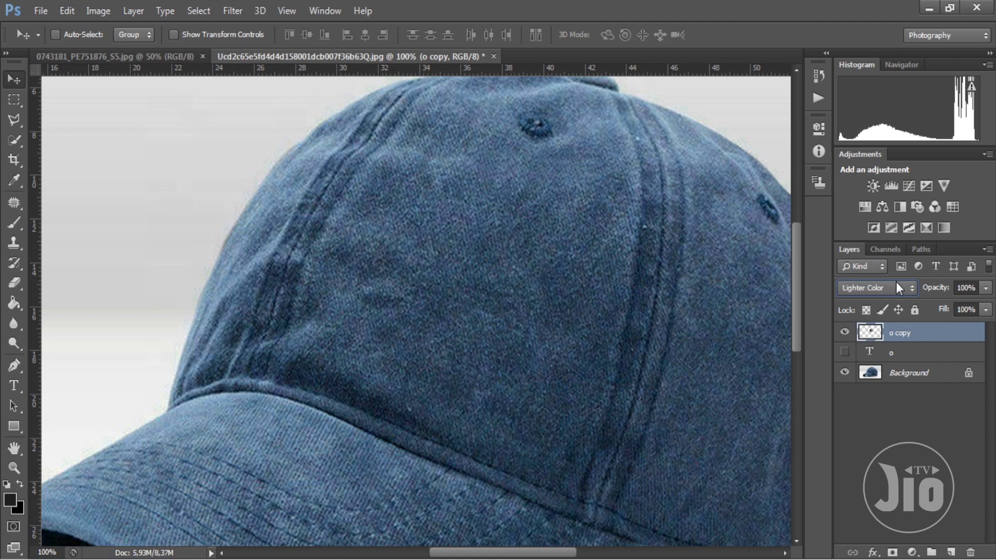
key("shift+plus")
key("shift+plus")
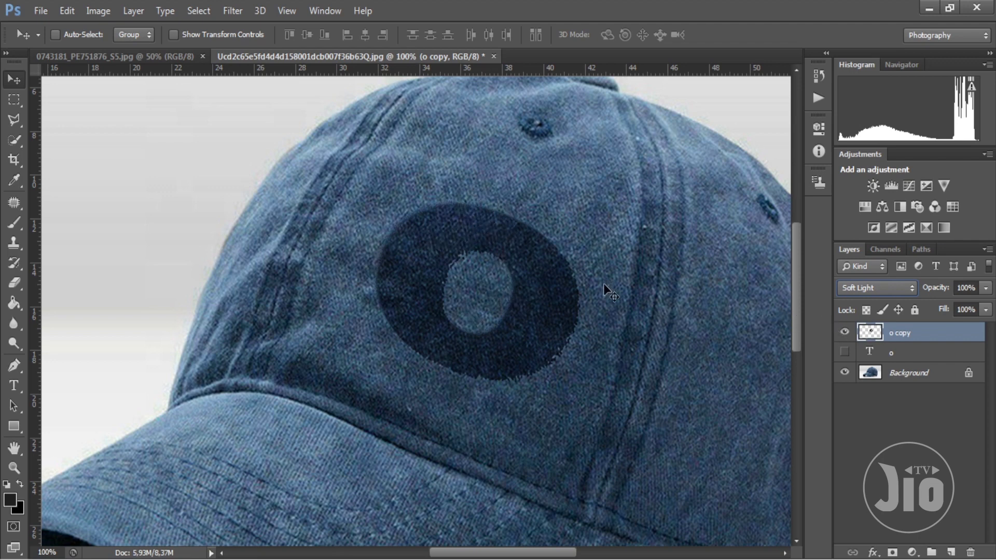
- Enable Bevel & Emboss on the o copy, trying Outer Bevel at depth 83
right_click(931, 332)
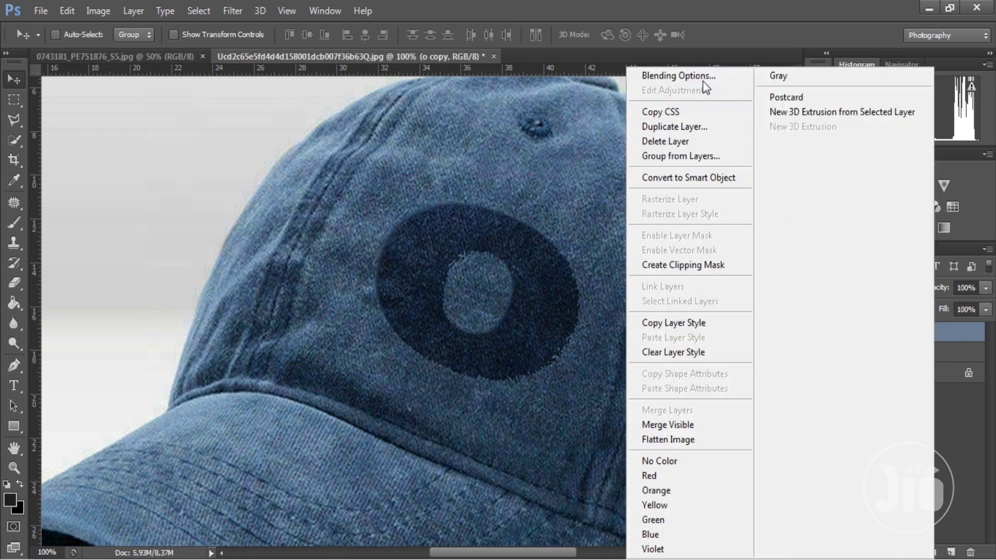
left_click(674, 76)
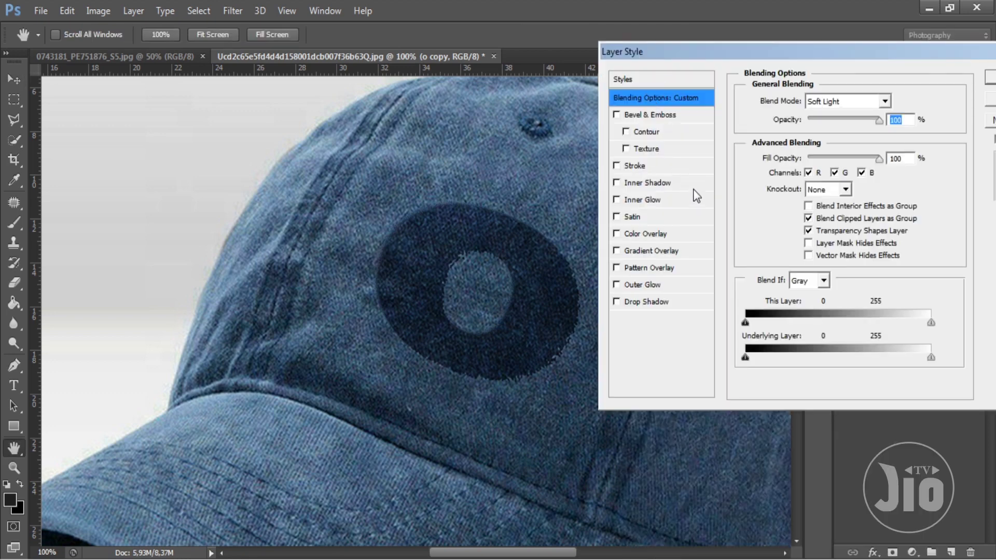
left_click(670, 117)
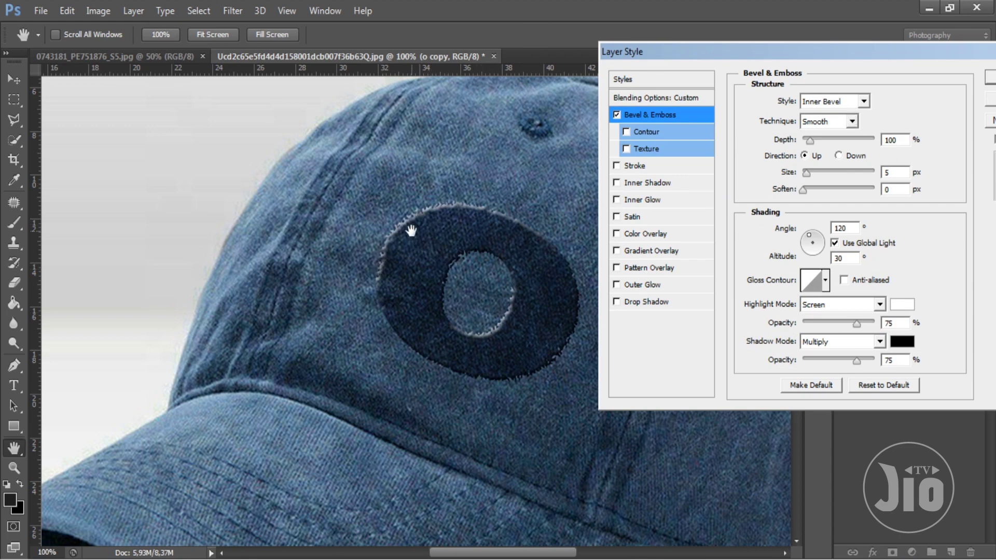
left_click(819, 102)
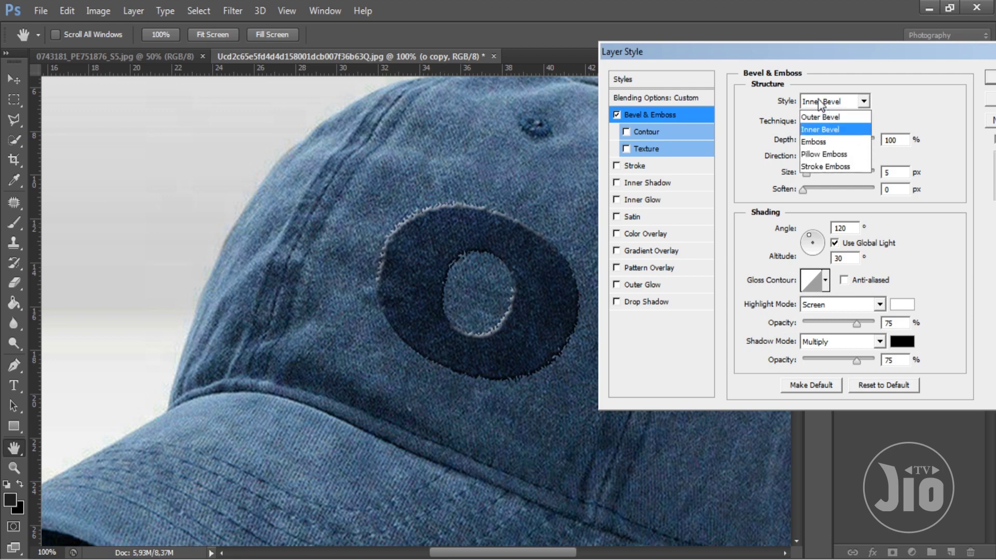
left_click(825, 117)
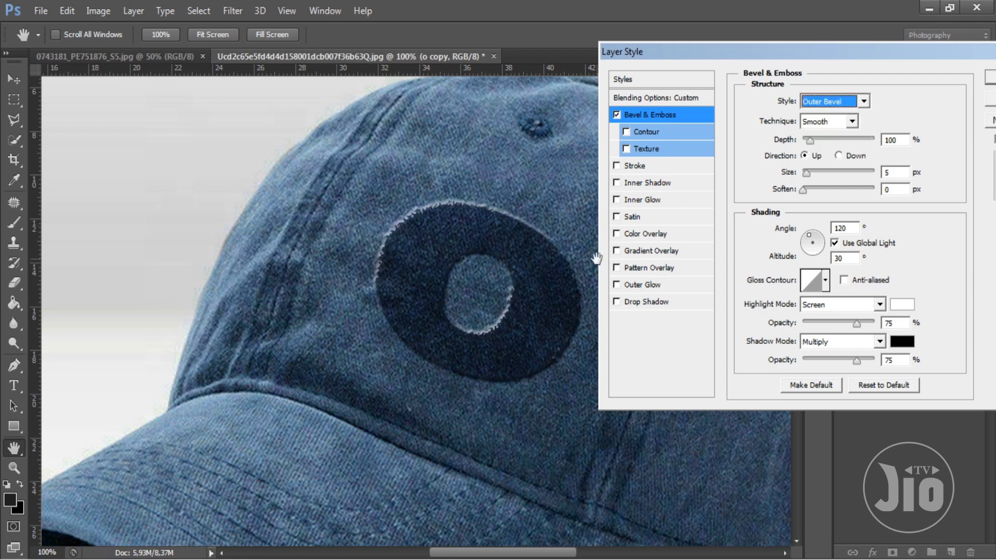
left_click(810, 141)
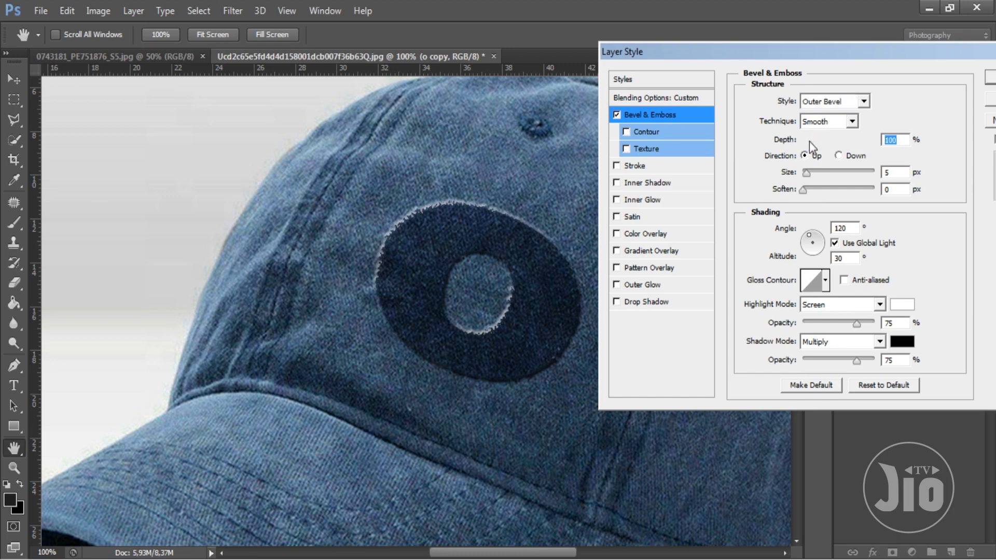
left_click_drag(809, 141, 809, 142)
mouse_move(803, 190)
left_mouse_down()
mouse_move(831, 191)
mouse_move(816, 203)
left_mouse_up()
- Switch to Pillow Emboss with depth 93 and soften 6 px, and apply it
left_click(830, 100)
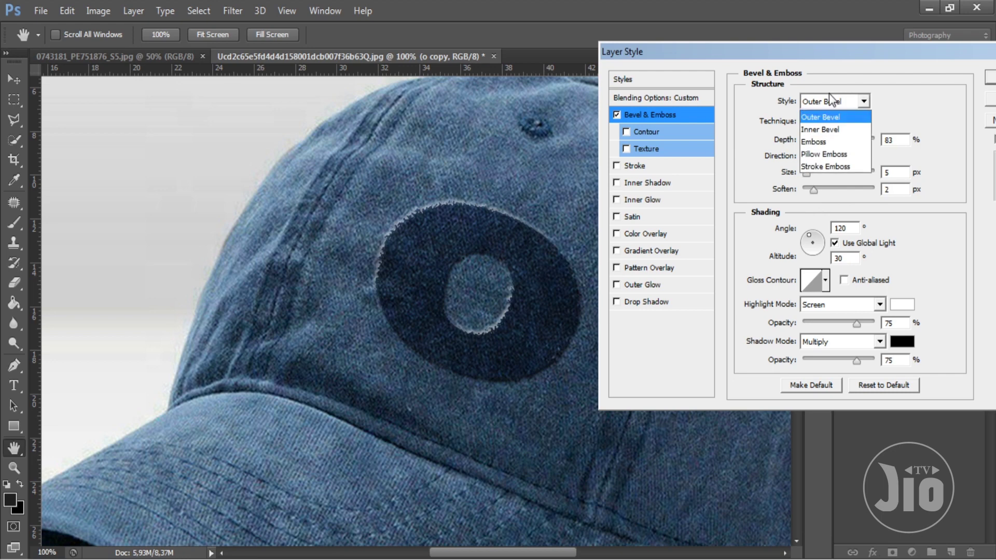
left_click(823, 154)
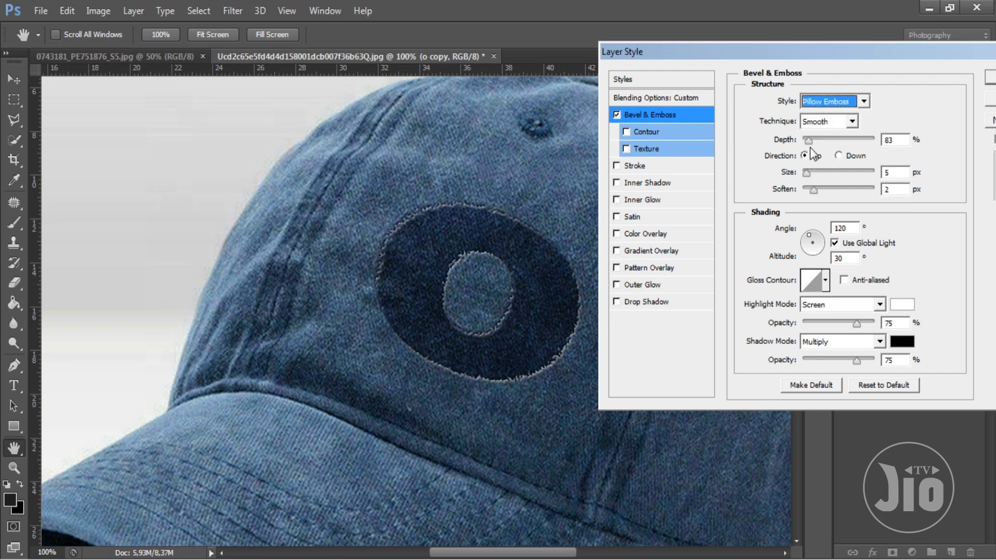
left_click(808, 141)
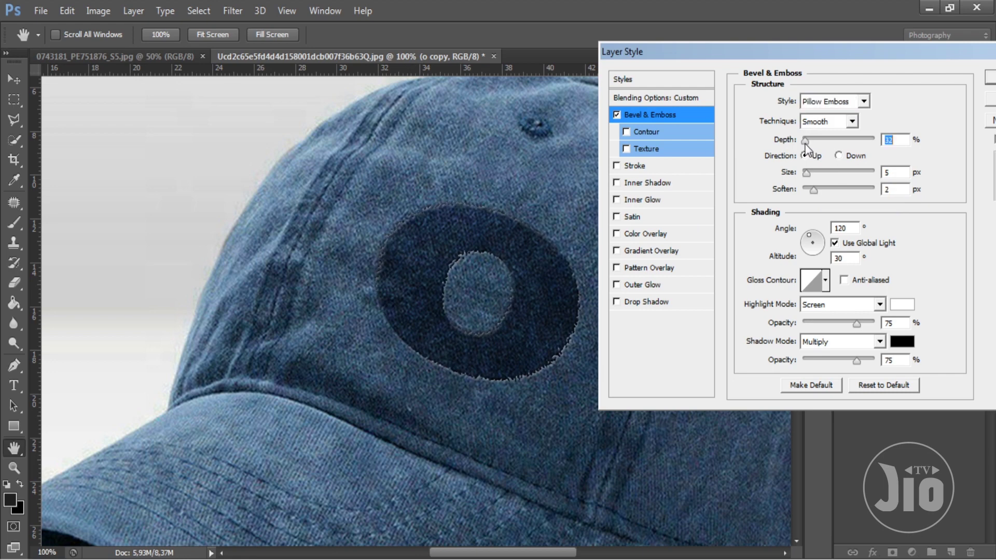
mouse_move(814, 191)
left_mouse_down()
mouse_move(844, 197)
mouse_move(831, 195)
left_mouse_up()
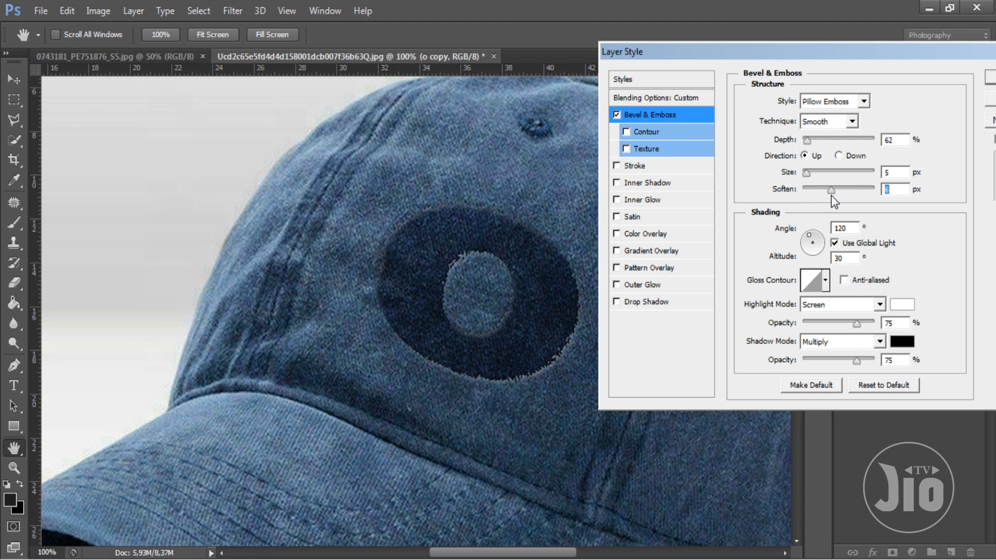
left_click_drag(806, 139, 809, 139)
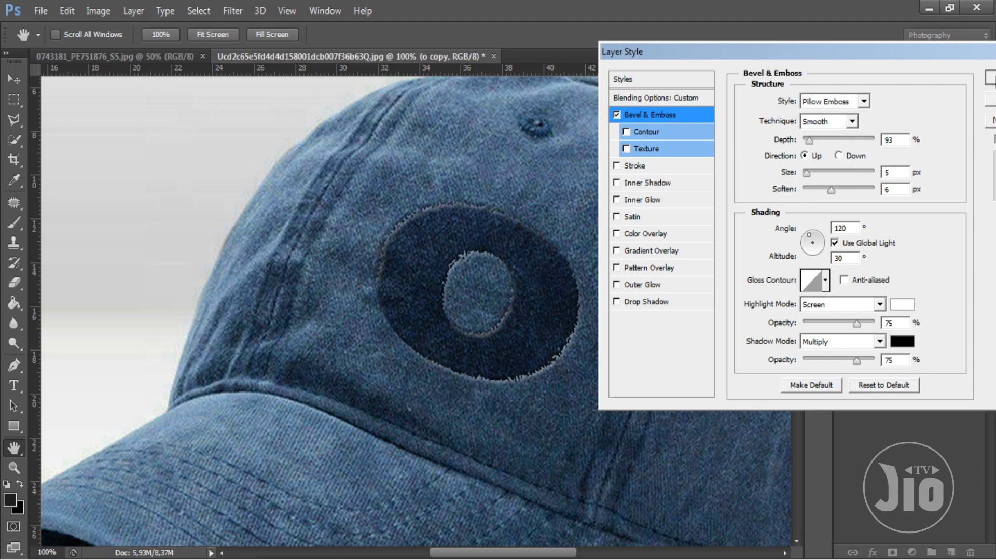
key("Return")
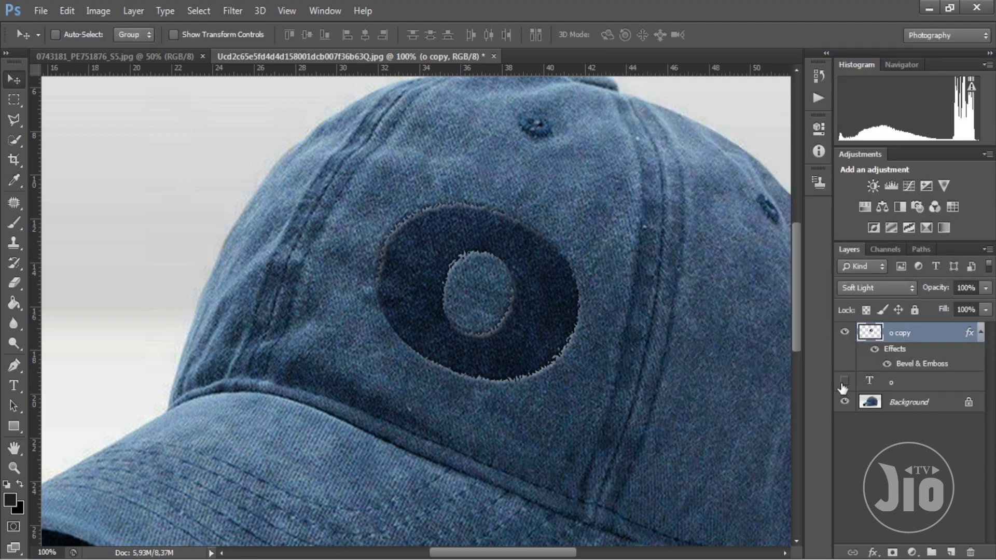
- Compare the plain and embossed o, leaving only the embossed copy visible
left_click(844, 382)
left_click(844, 333)
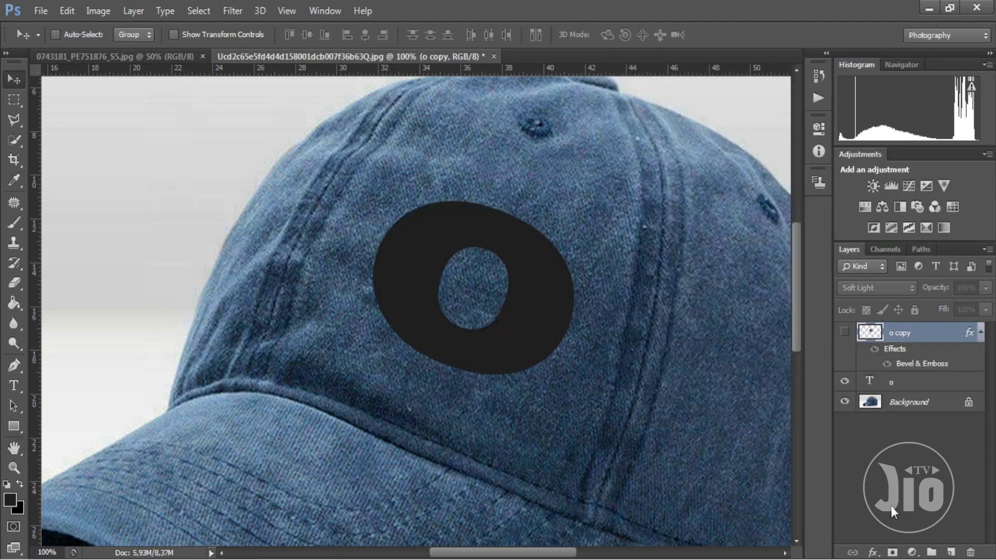
left_click(845, 333)
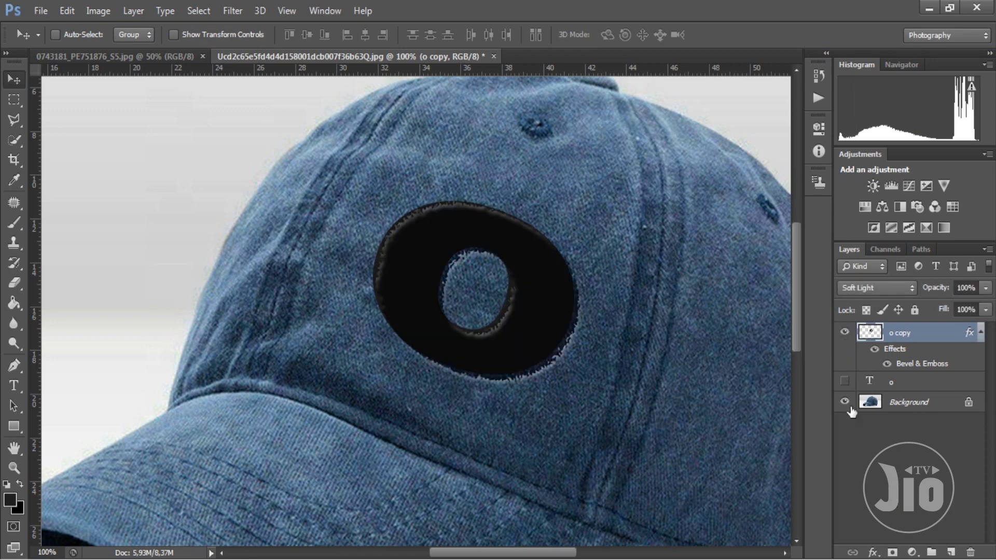
left_click(845, 381)
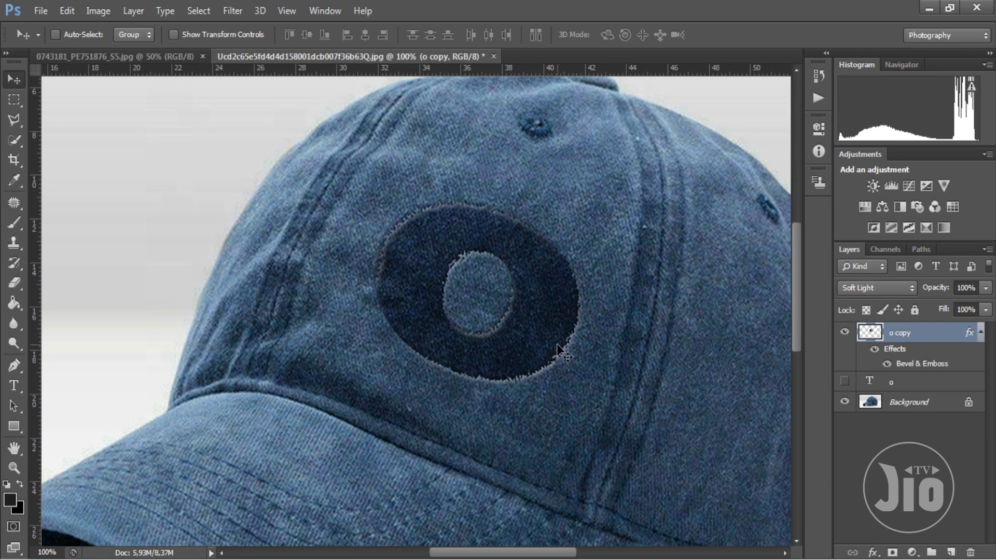
- Close the cap image without saving, leaving the grey towel photo open
left_click(111, 55)
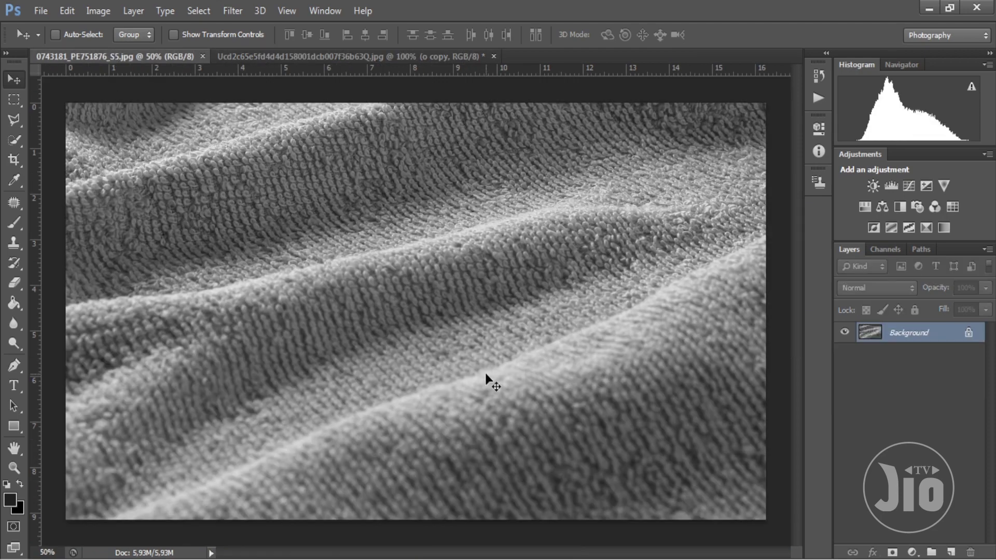
left_click(365, 54)
left_click(493, 57)
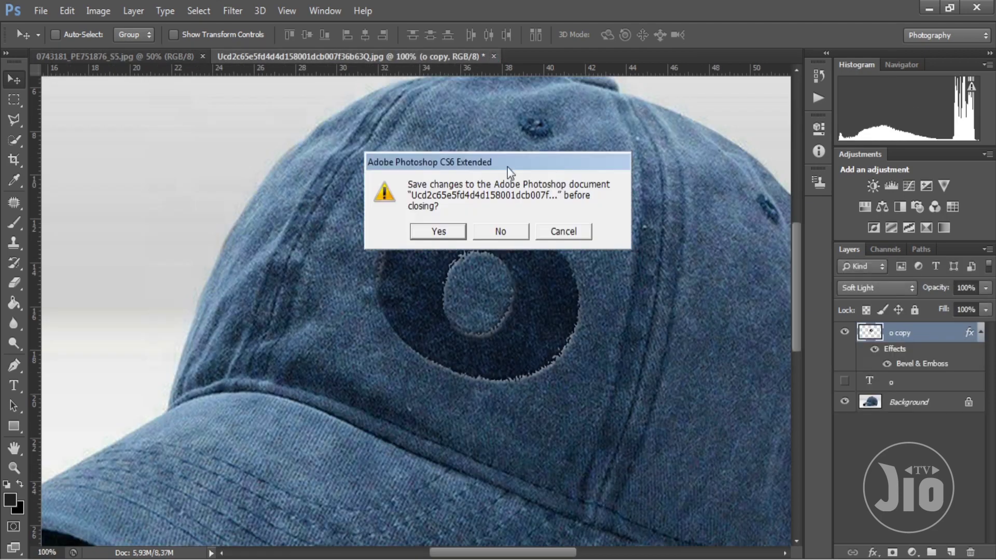
left_click(512, 232)
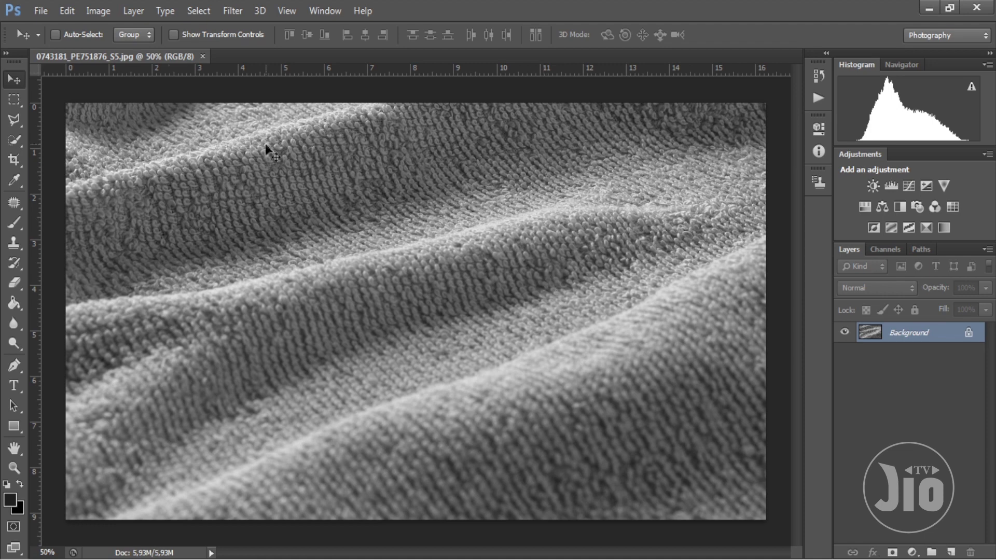
- Save the towel photo as DISPLACEMENT MAP HANDUK in Photoshop PSD format
left_click(41, 12)
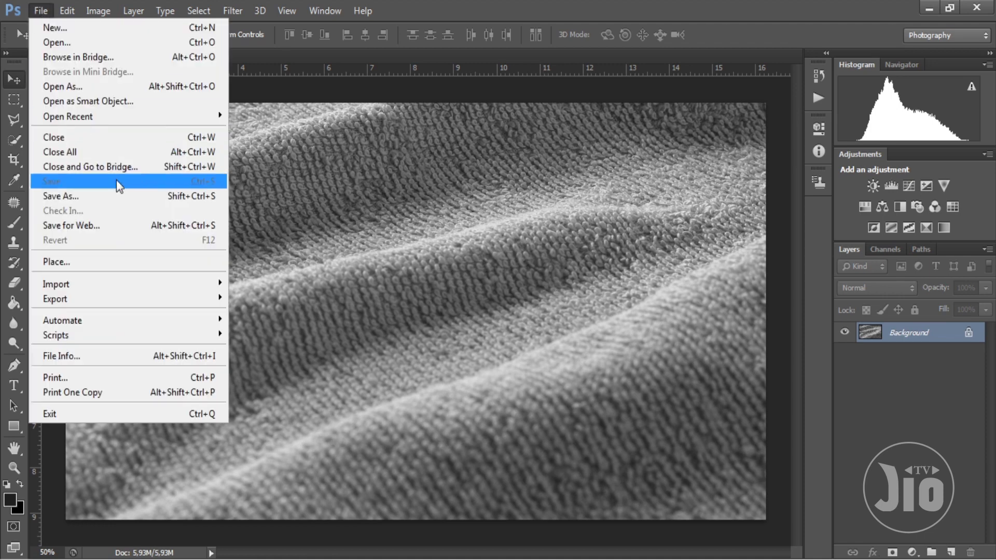
left_click(122, 200)
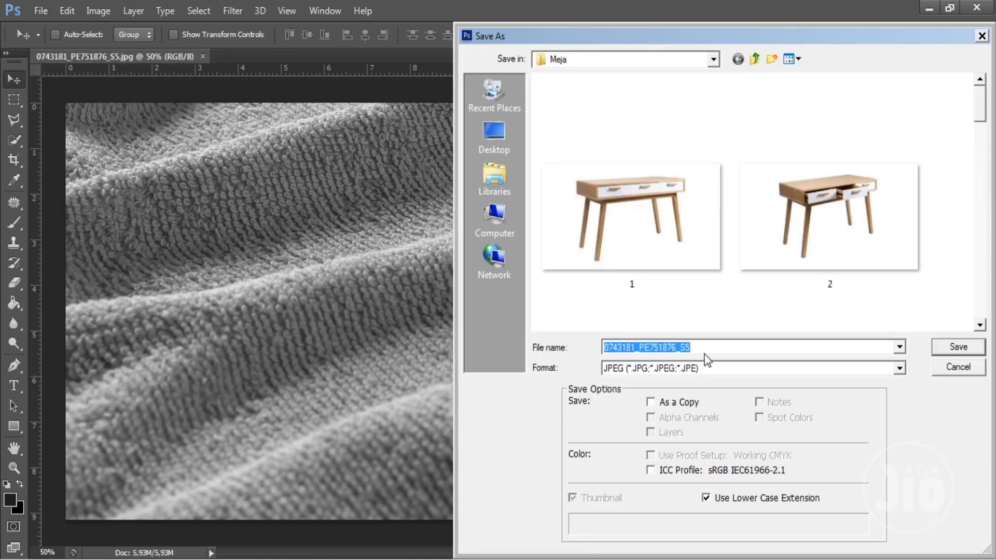
type("DISPLA")
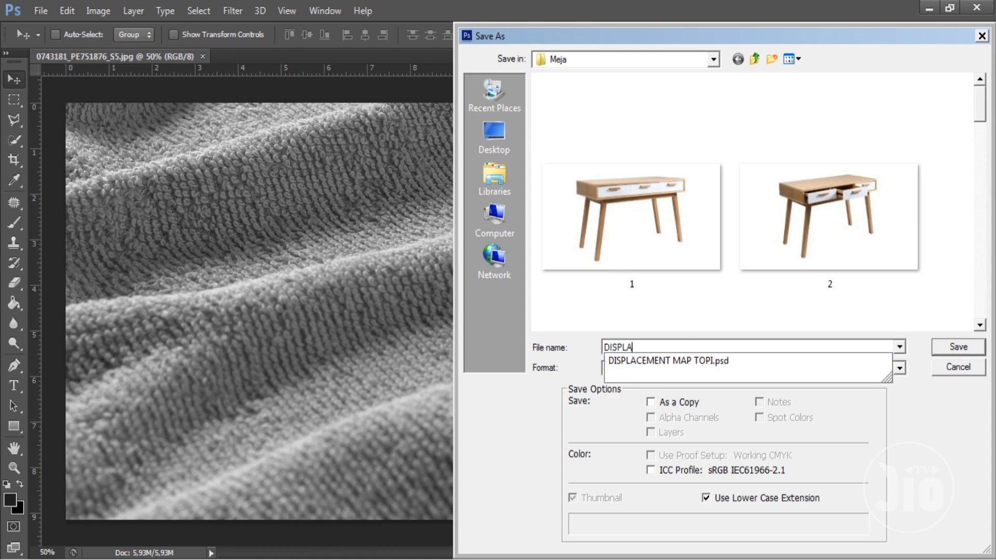
type("CEMENT MAP")
type(" HANDUK")
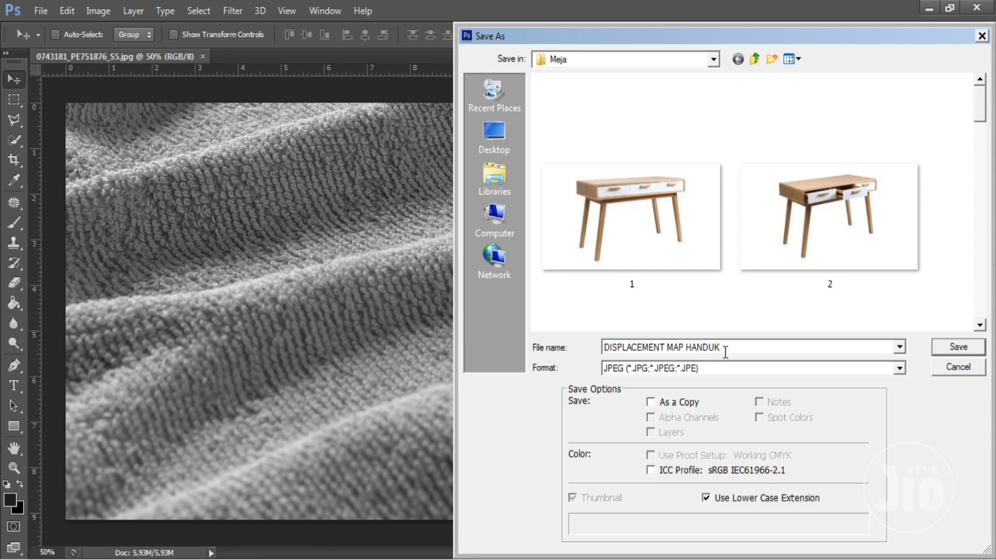
left_click(694, 370)
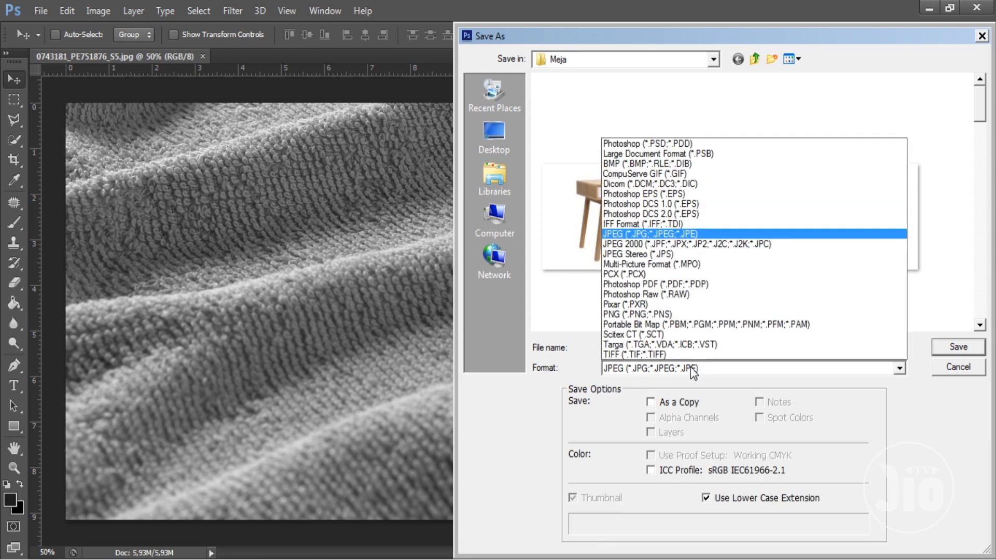
left_click(644, 145)
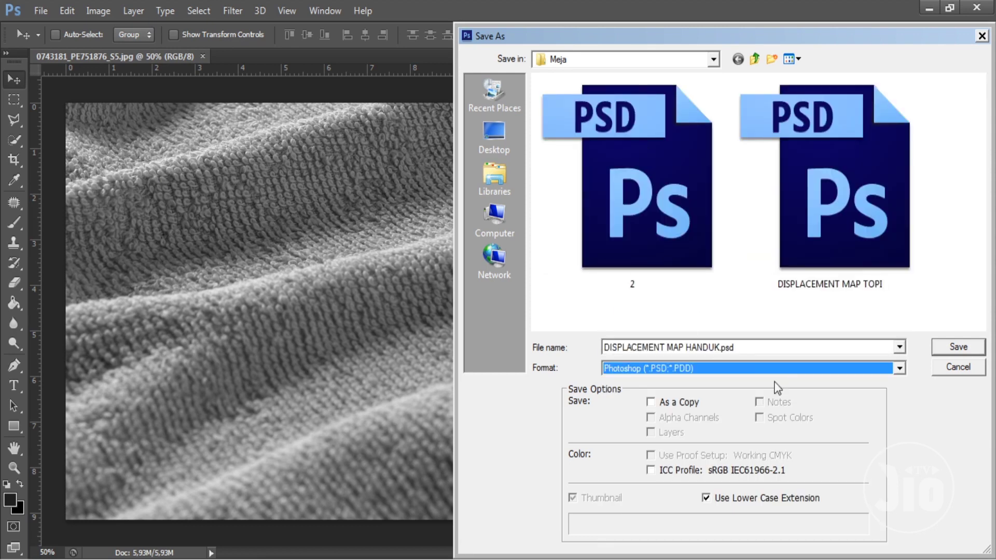
left_click(963, 352)
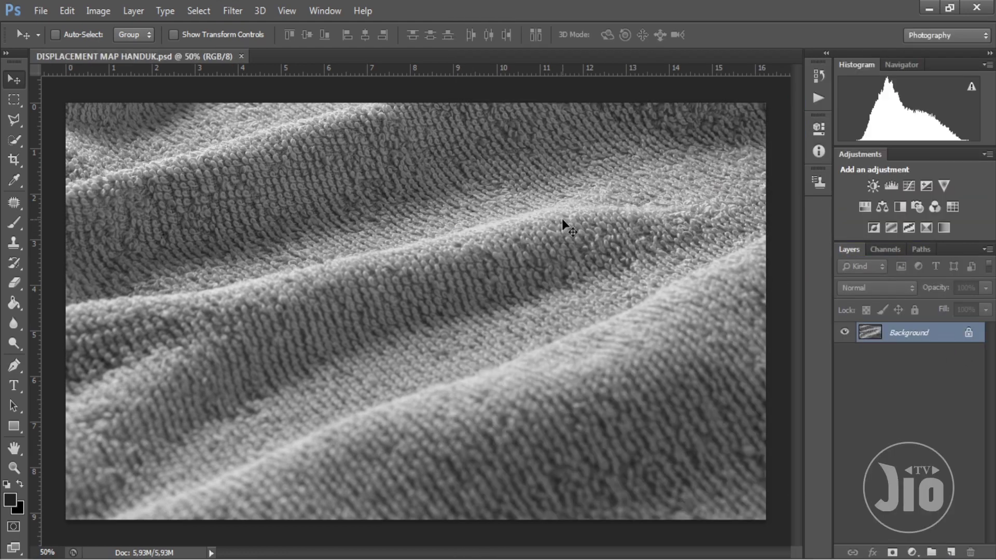
- Close the displacement map file and reopen the original towel JPEG
left_click(241, 56)
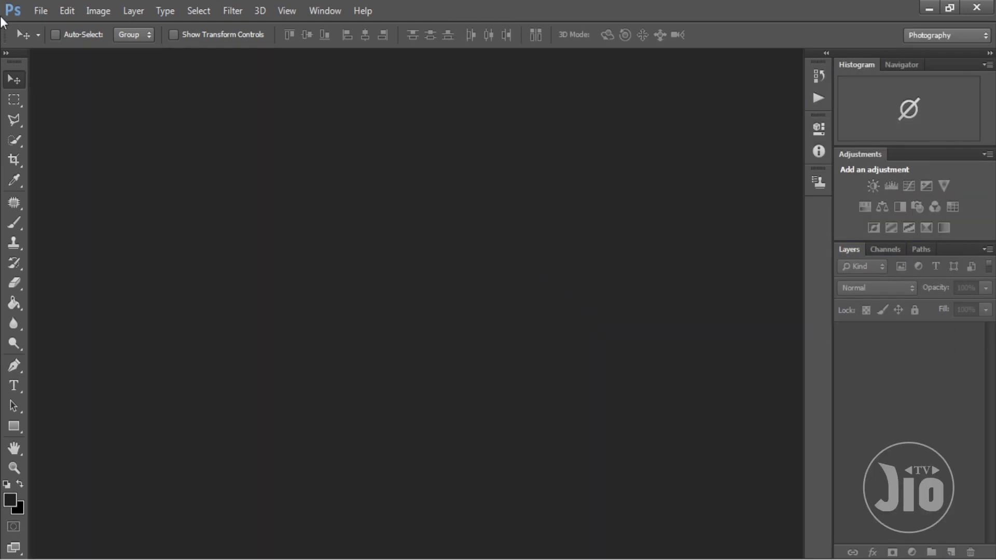
left_click(36, 11)
left_click(43, 41)
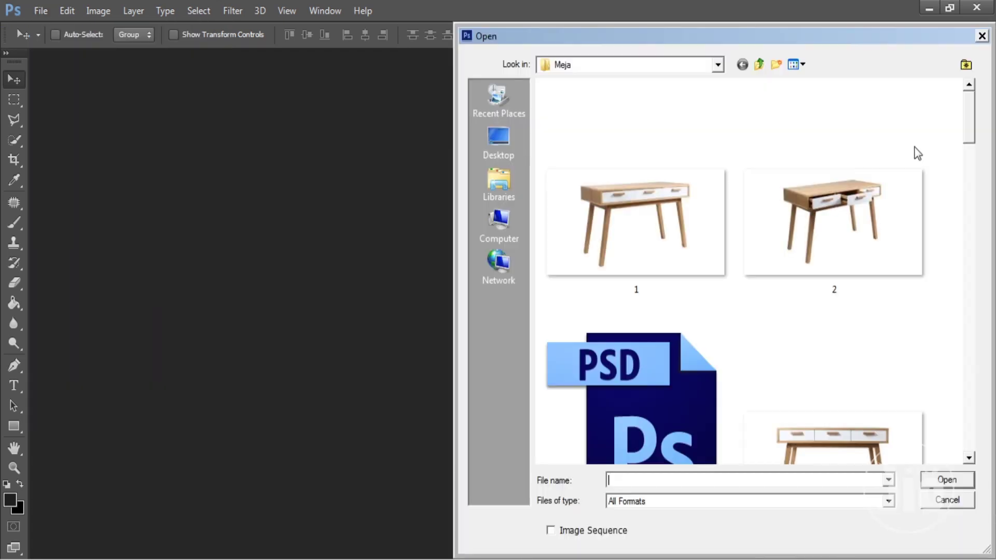
mouse_move(968, 130)
left_mouse_down()
mouse_move(968, 356)
mouse_move(974, 241)
left_mouse_up()
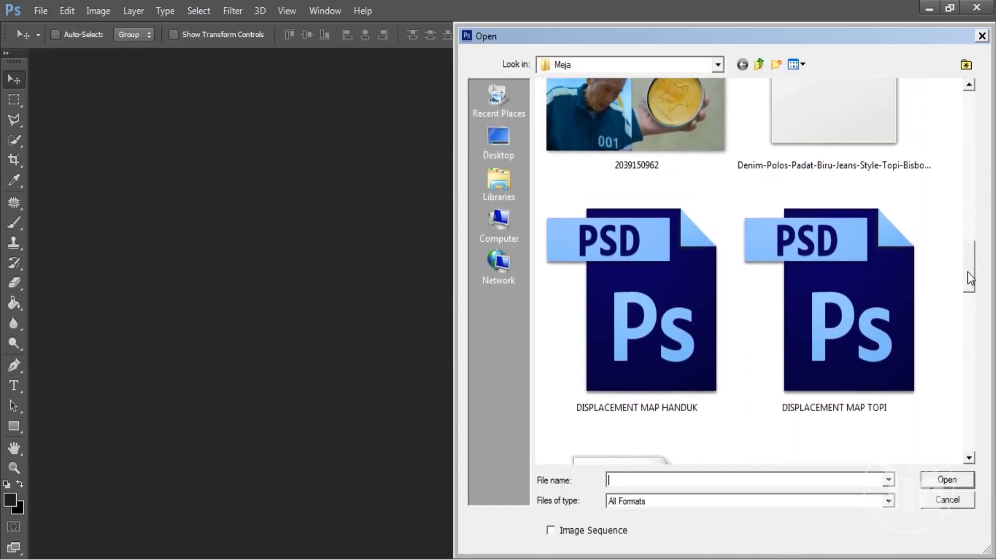
double_click(854, 232)
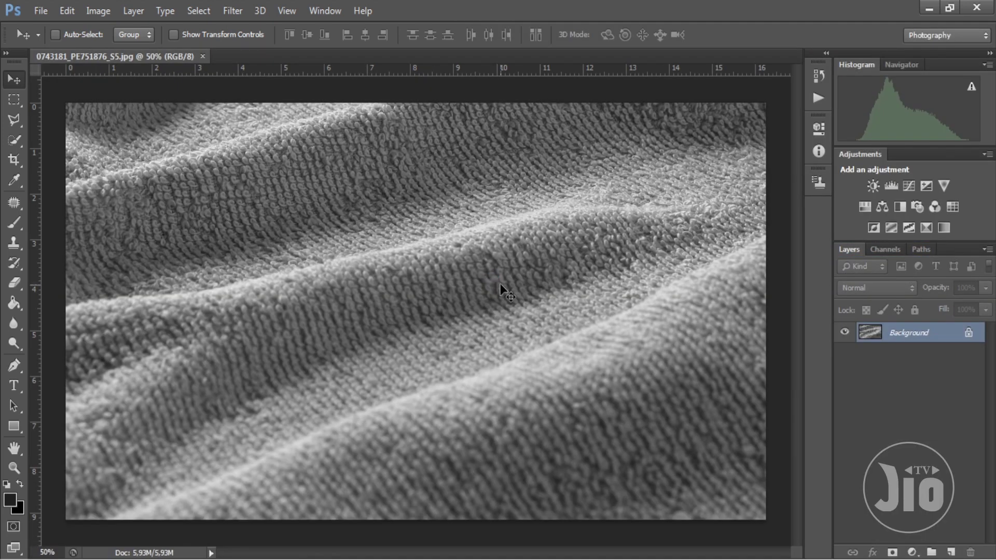
- Type HANDUK as a new Arial Black 55 pt text layer across the towel and commit it
left_click(15, 385)
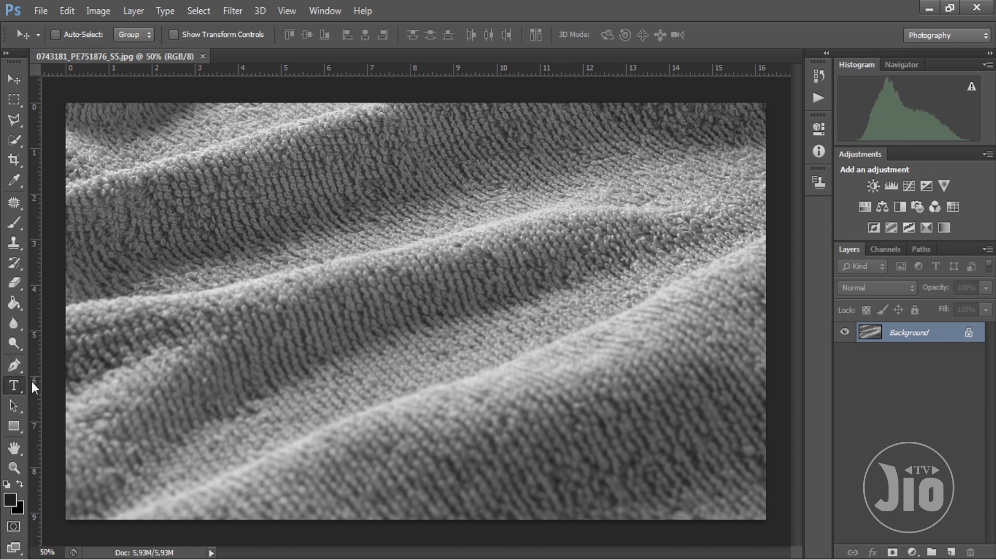
left_click(307, 280)
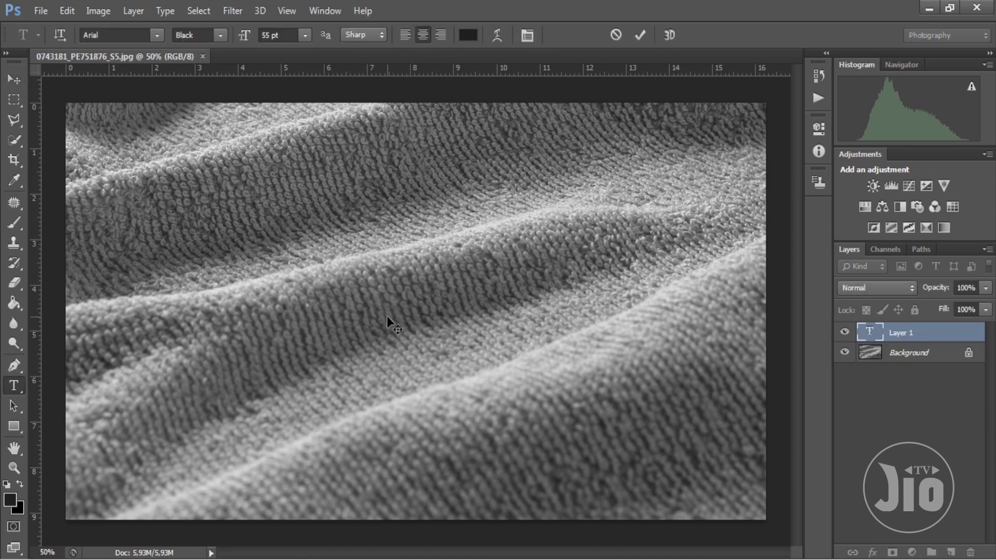
type("ji")
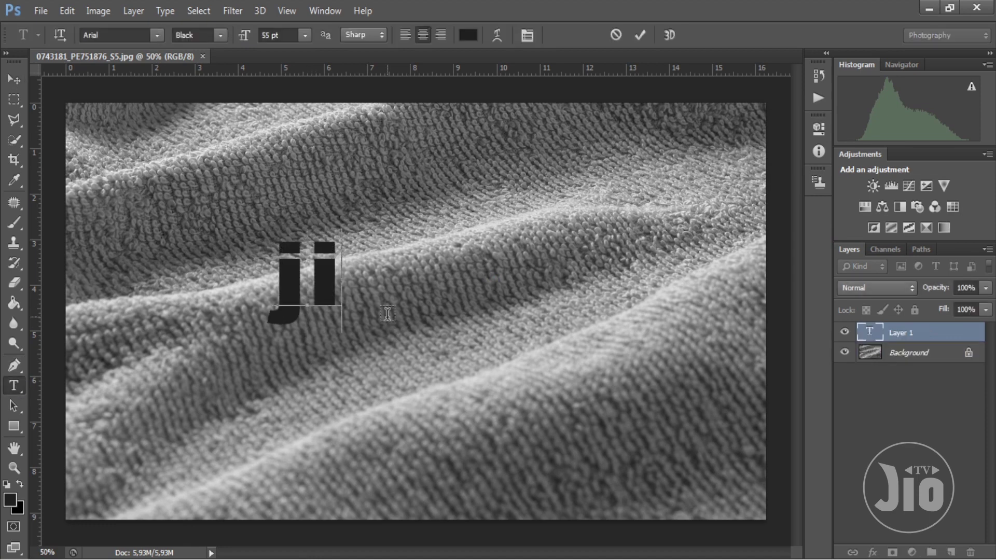
type("o")
key("ctrl+a")
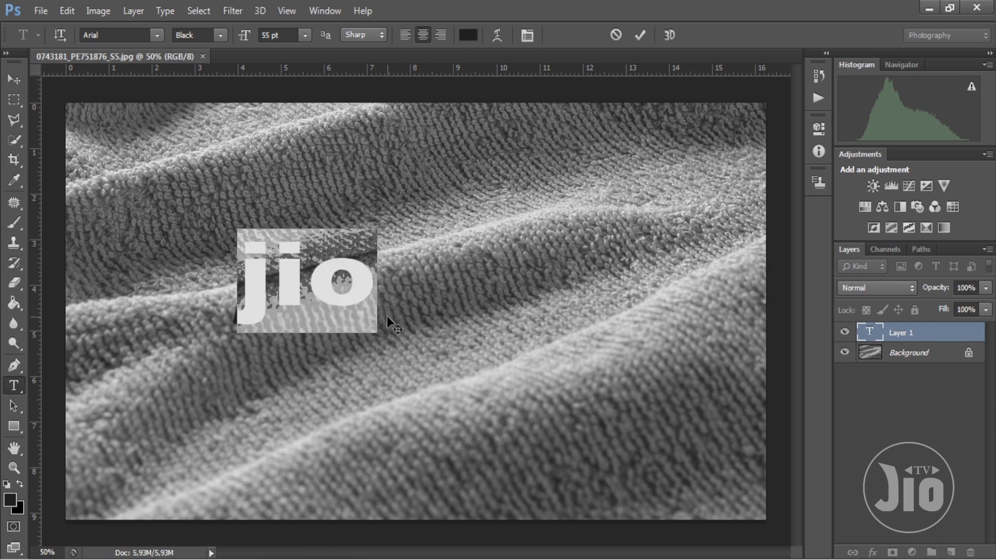
type("HANDUK")
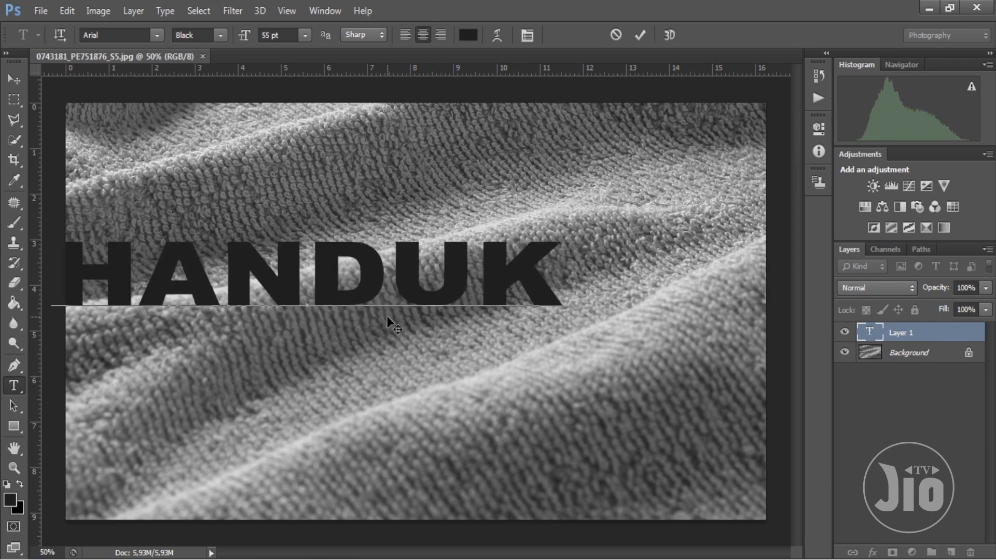
left_click(14, 79)
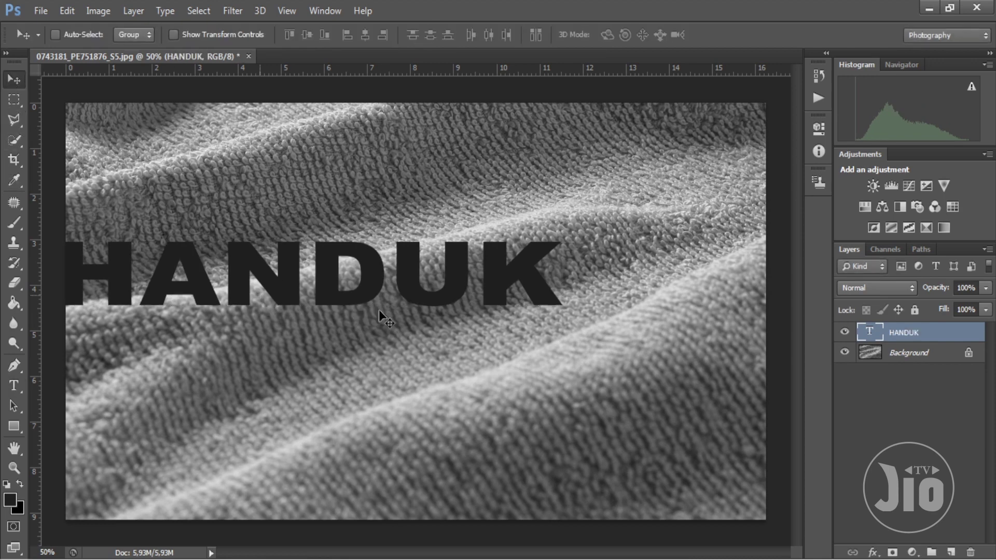
- Try the DAILY BOLD and Flunkies BB fonts on HANDUK and move it lower
key("t")
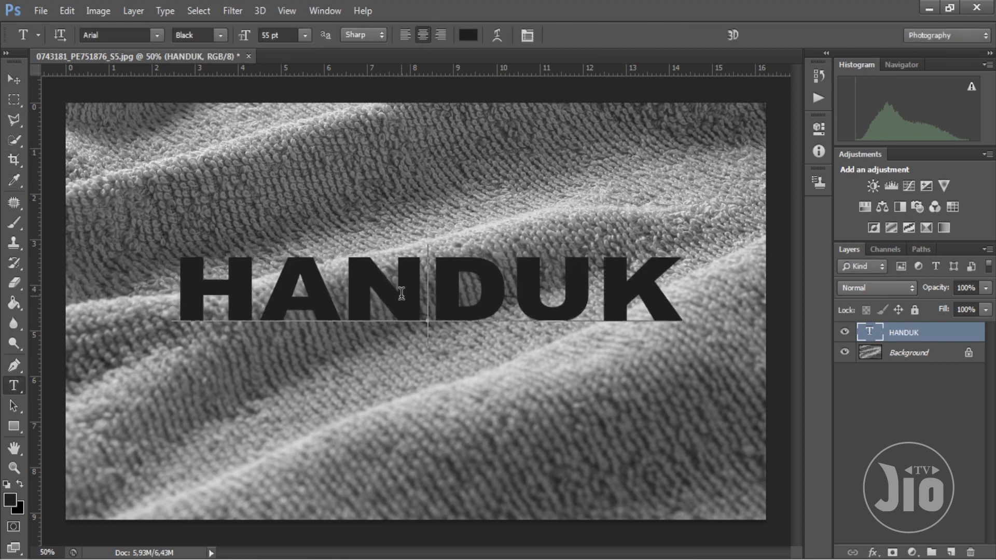
double_click(402, 293)
left_click(156, 35)
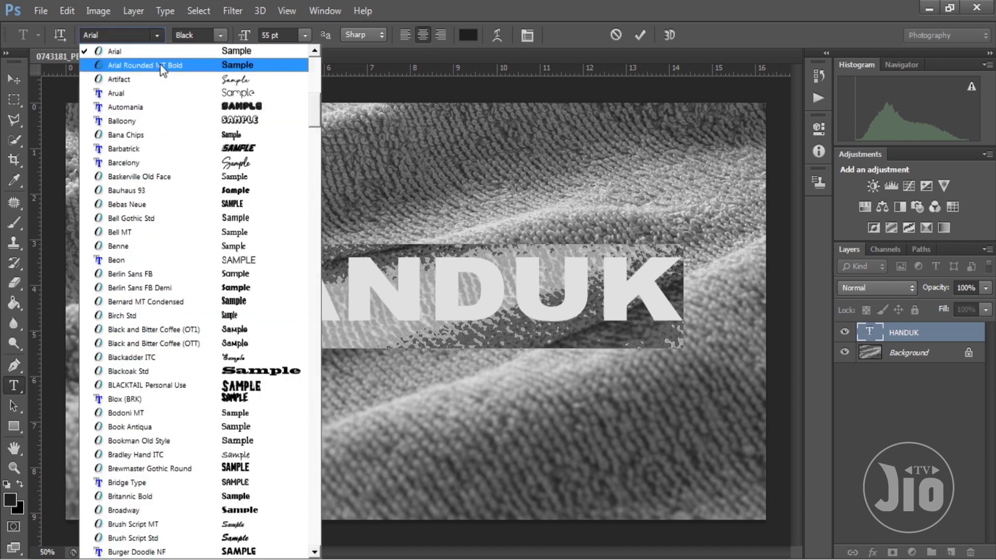
left_click_drag(314, 116, 318, 179)
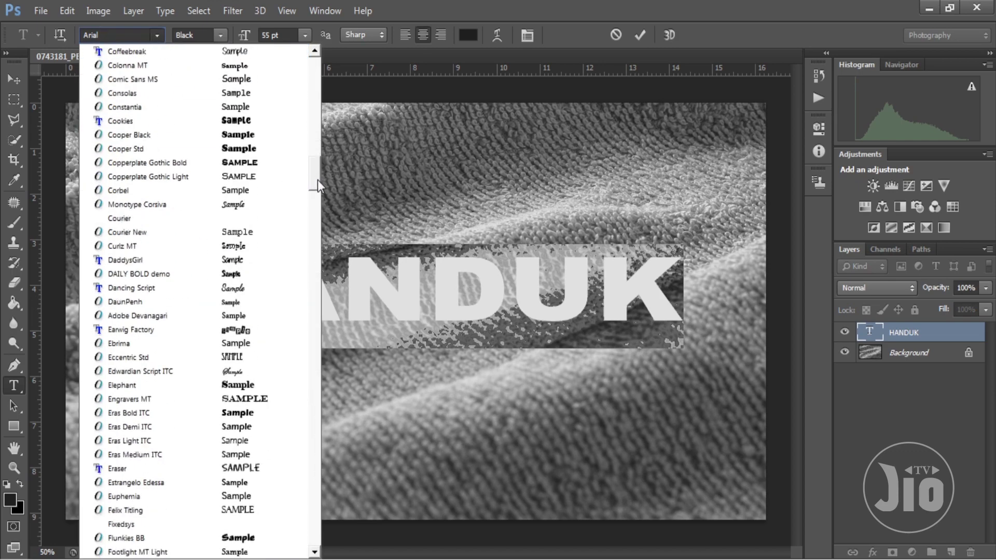
left_click(263, 276)
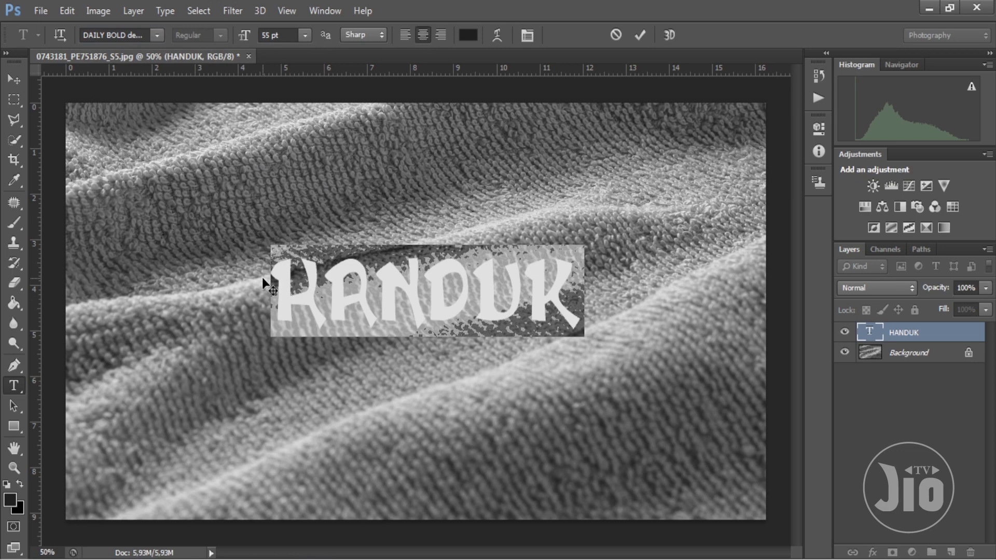
left_click(157, 33)
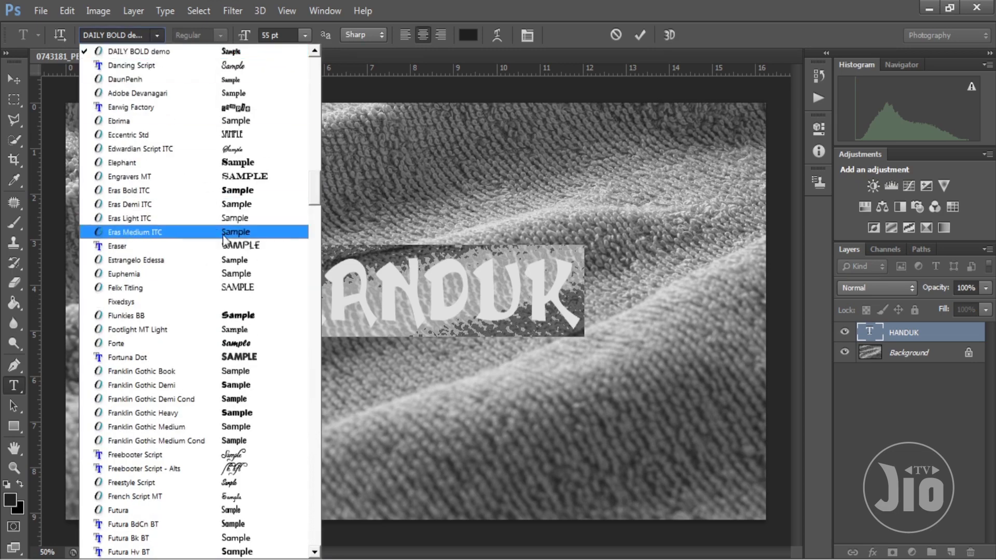
left_click(250, 317)
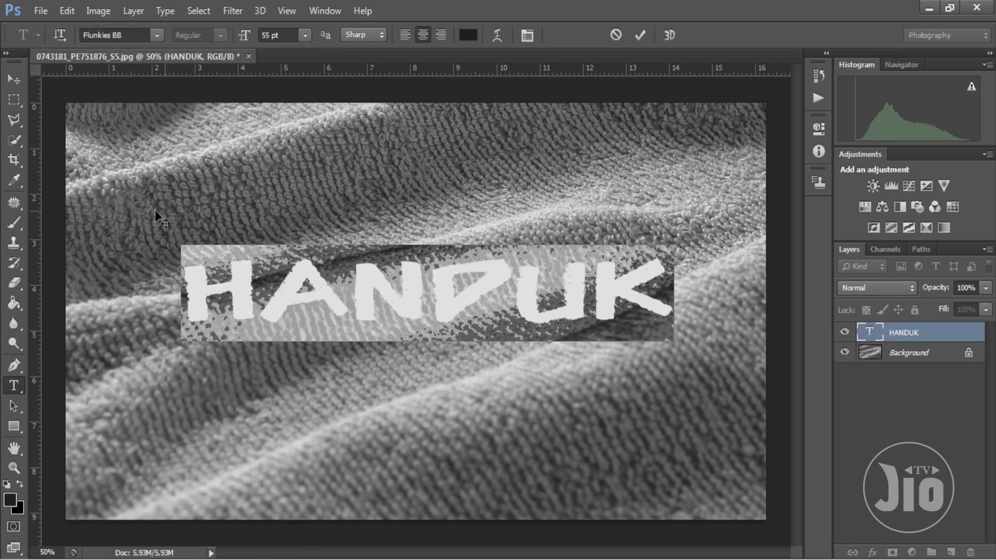
left_click(22, 84)
left_click_drag(457, 318, 460, 354)
key("t")
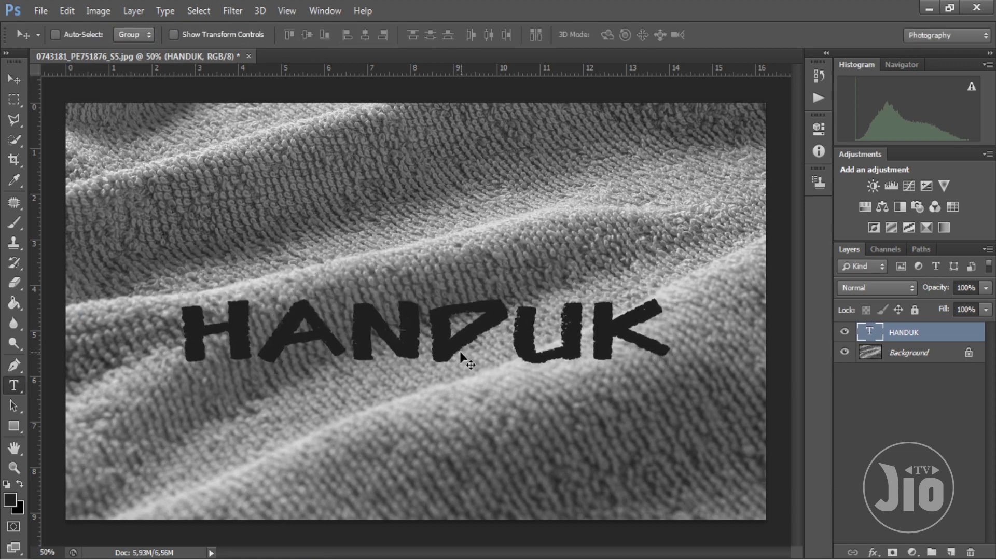
- Set HANDUK in Hidayatullah DEMO and move it up onto the towel's middle
left_click(454, 344)
key("ctrl+a")
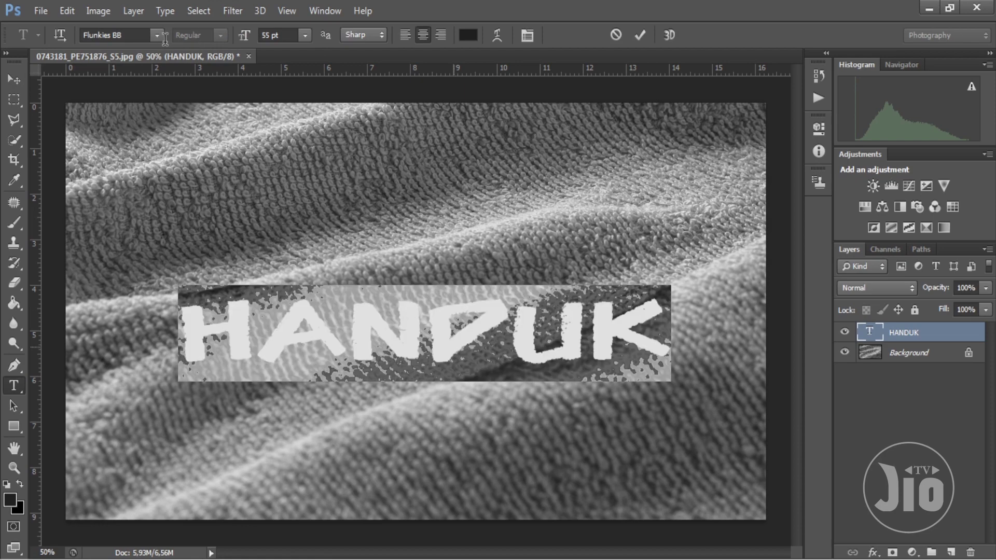
left_click(156, 36)
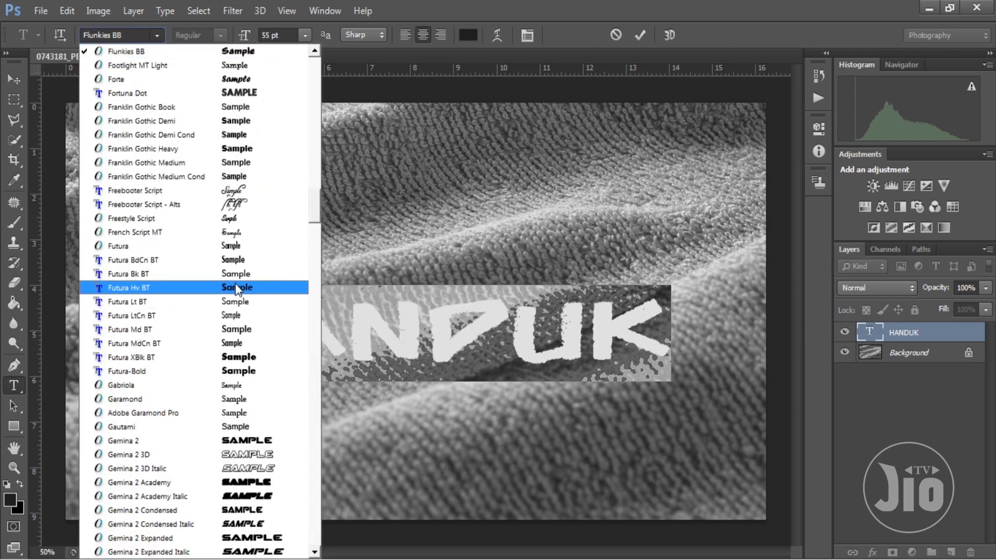
left_click_drag(316, 203, 314, 256)
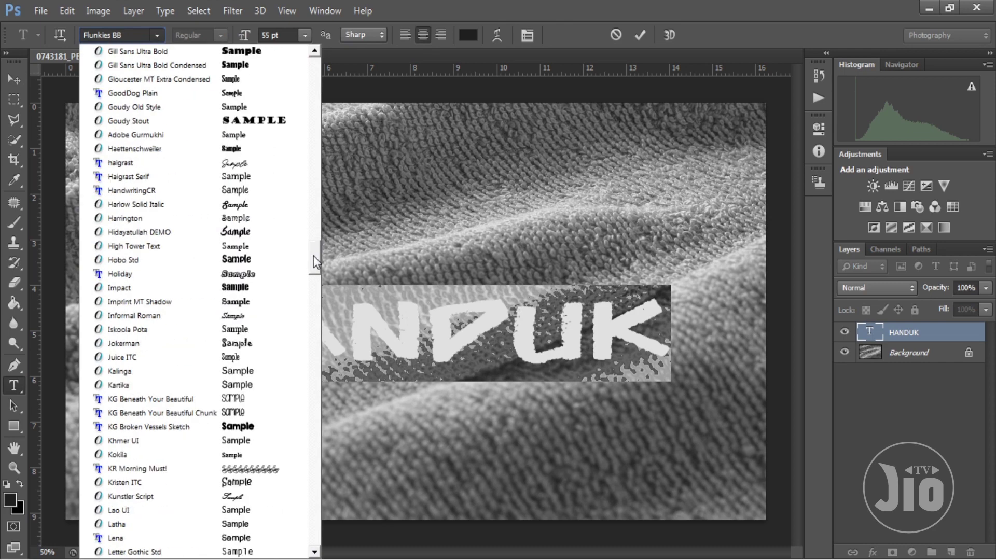
left_click(254, 232)
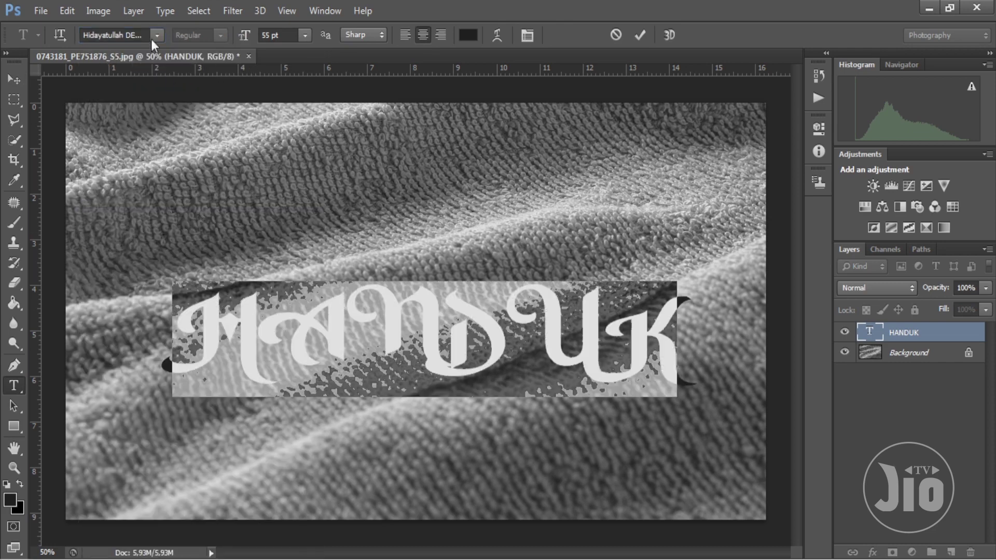
left_click(14, 78)
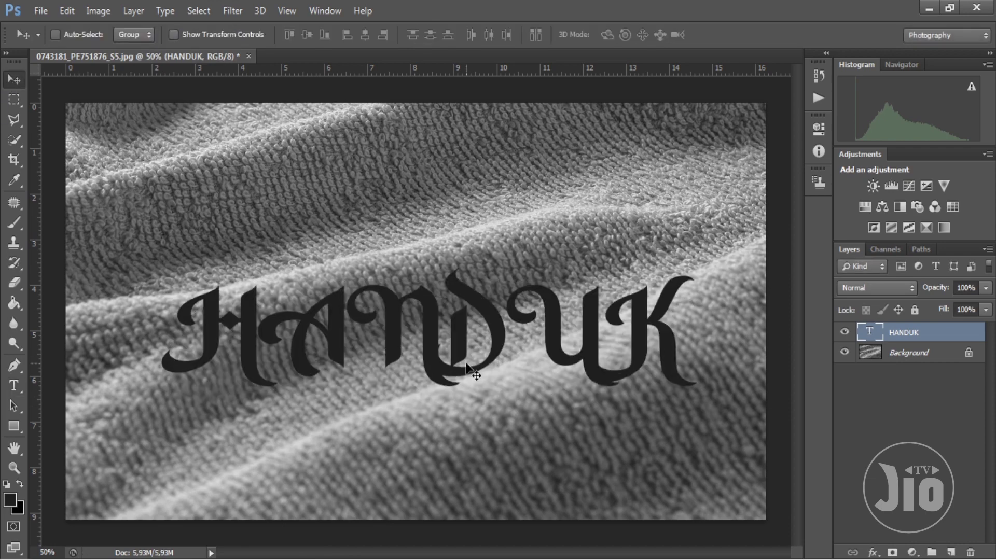
left_click_drag(466, 364, 458, 343)
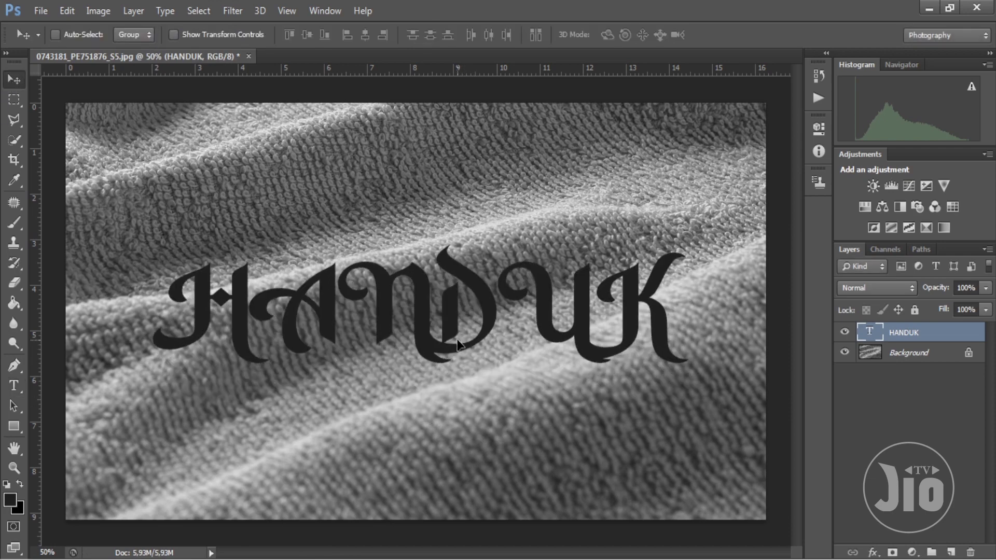
left_click_drag(458, 342, 461, 329)
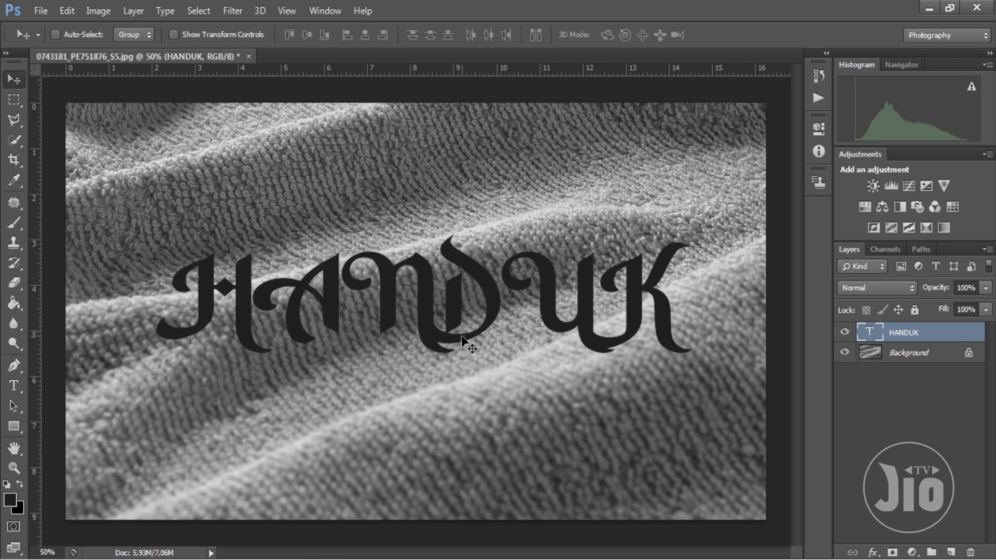
- Rotate HANDUK about -18°, scale it to ~95%, lower it slightly, and duplicate the layer
key("ctrl+t")
mouse_move(723, 214)
left_mouse_down()
mouse_move(704, 122)
mouse_move(686, 96)
left_mouse_up()
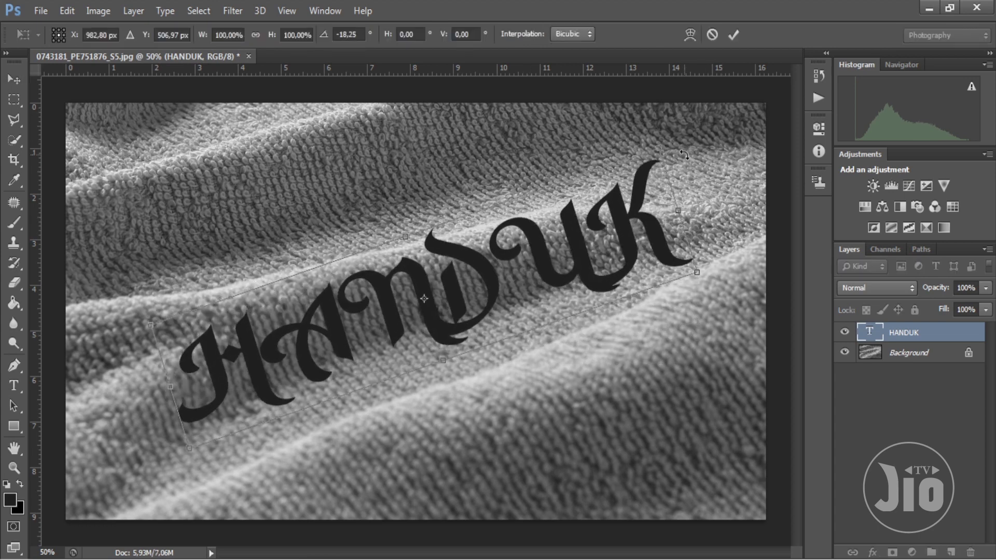
left_click_drag(660, 152, 642, 170)
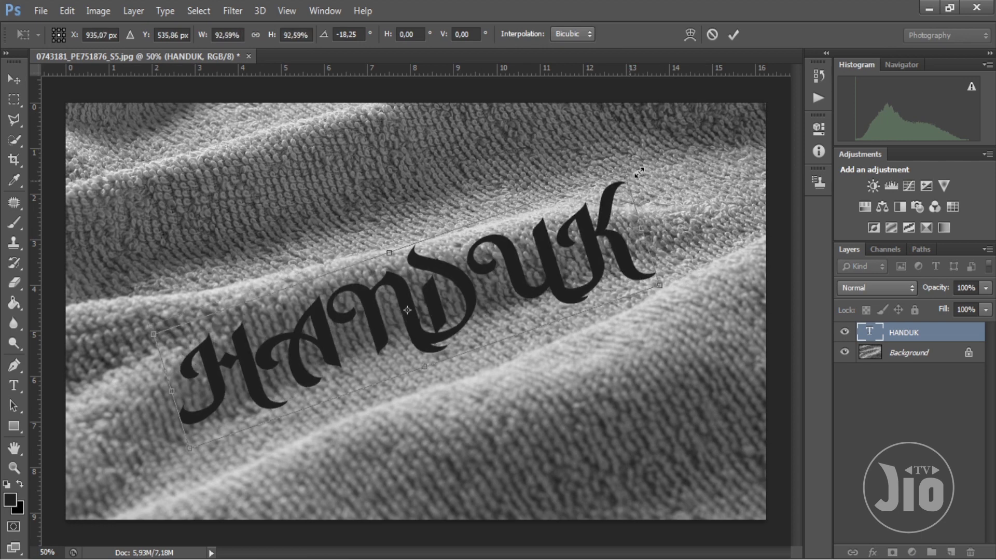
left_click_drag(587, 250, 588, 257)
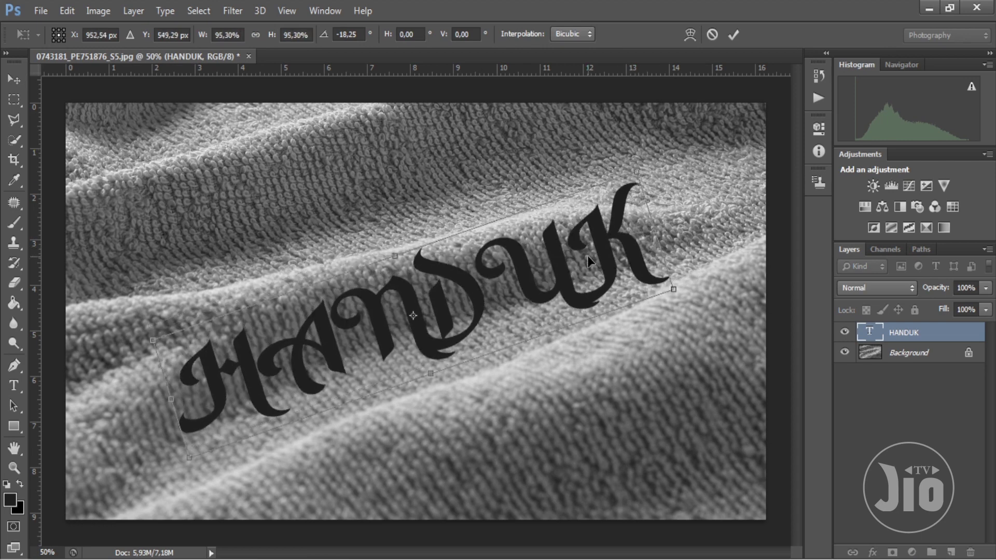
key("Return")
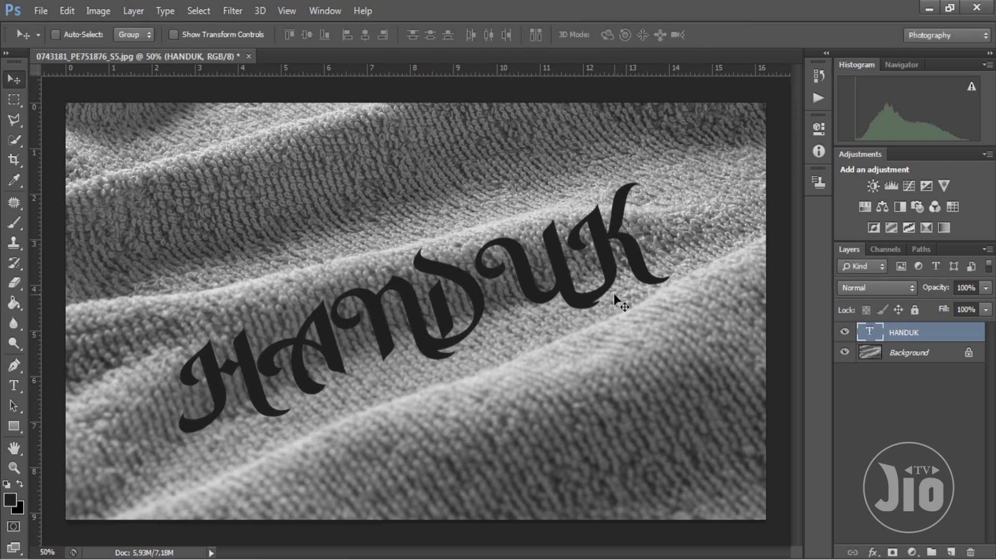
key("ctrl+j")
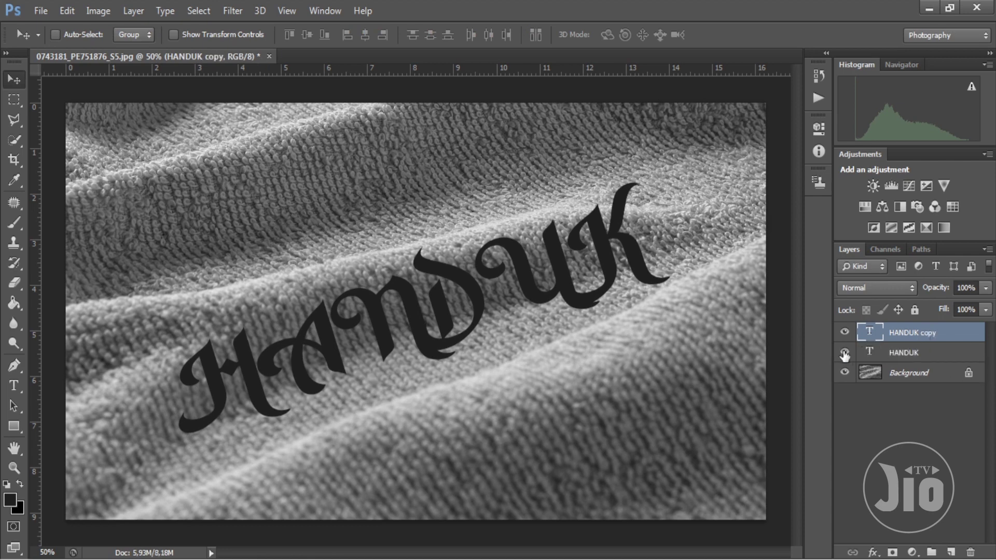
- Hide HANDUK, displace the rasterized copy 10/10 with DISPLACEMENT MAP HANDUK.psd, and blend it in Soft Light
left_click(845, 352)
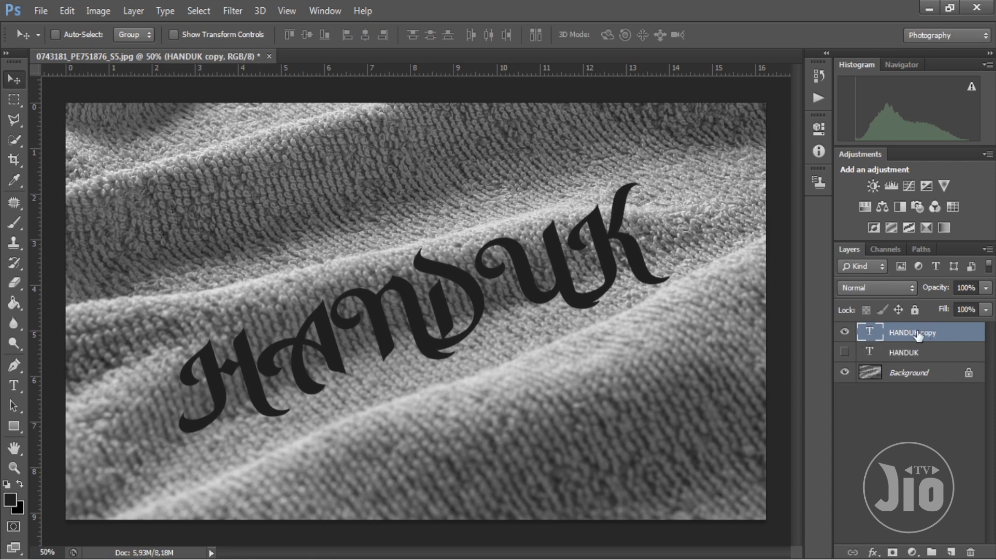
left_click(237, 12)
mouse_move(311, 181)
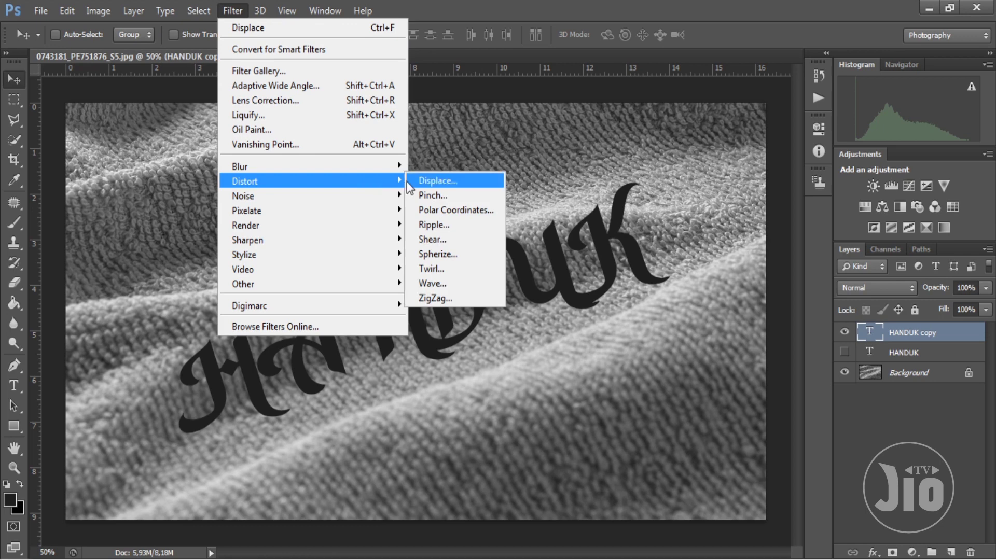
left_click(437, 182)
left_click(453, 232)
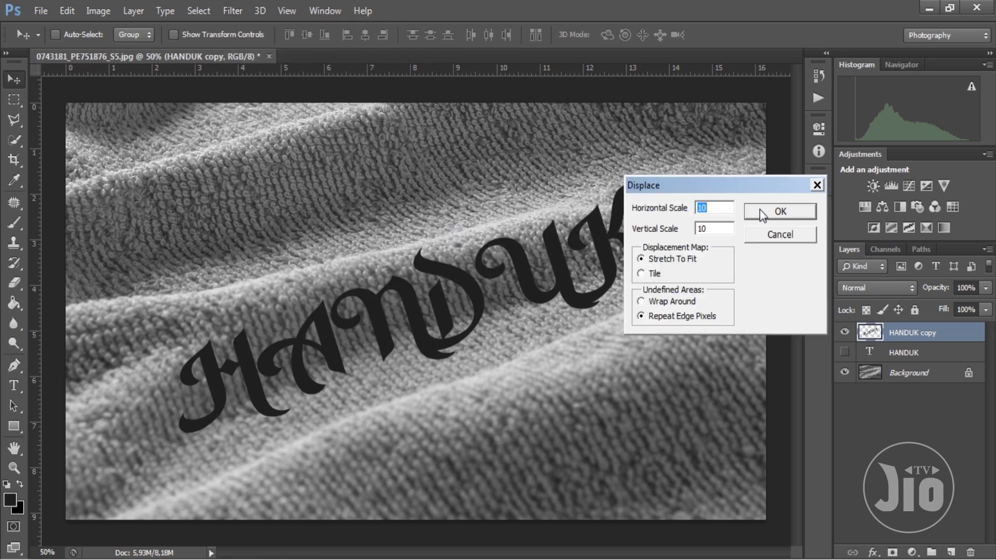
left_click(762, 215)
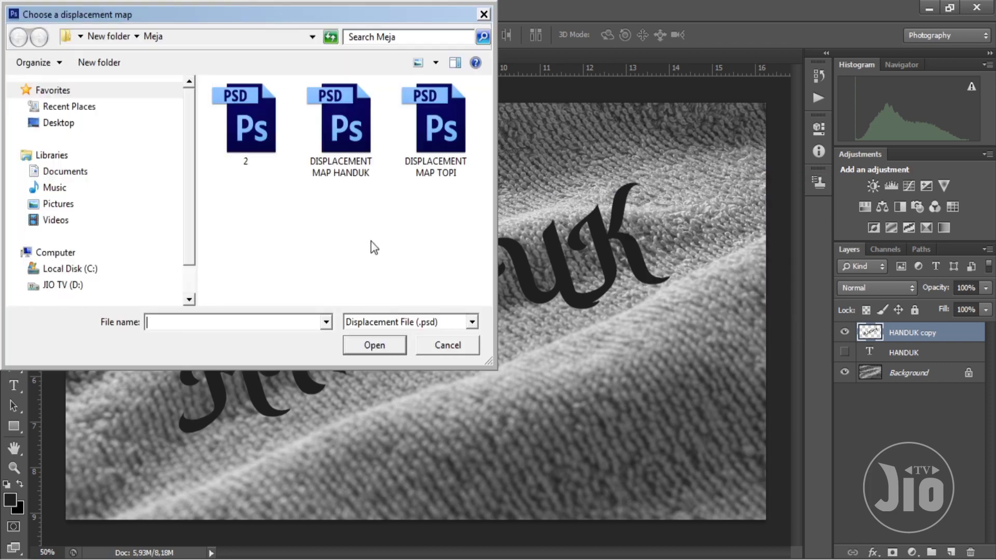
left_click(337, 148)
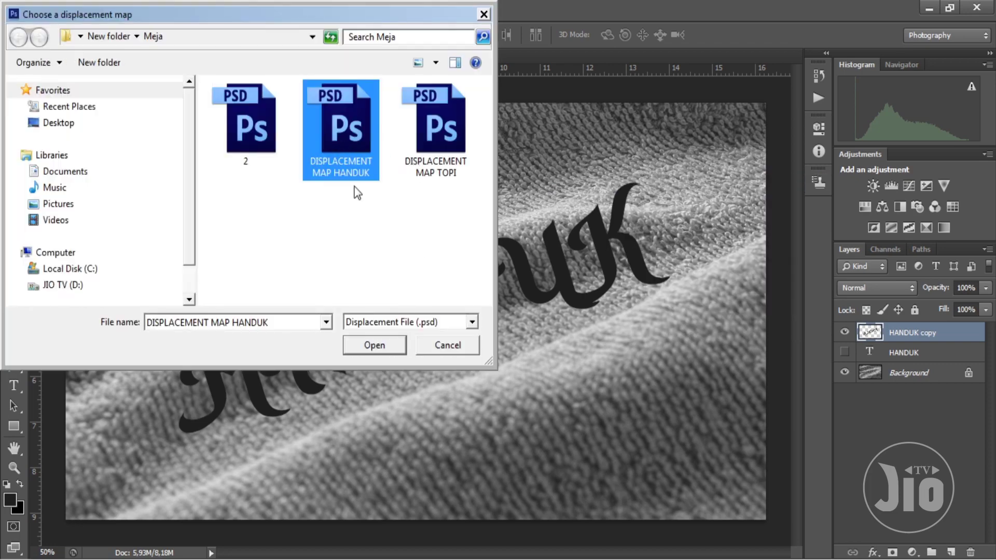
left_click(383, 346)
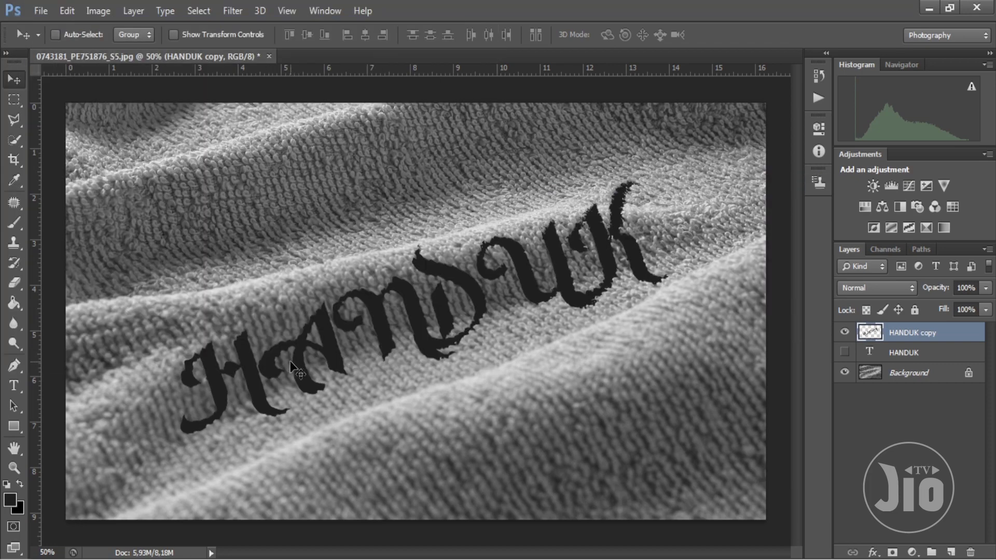
left_click(864, 288)
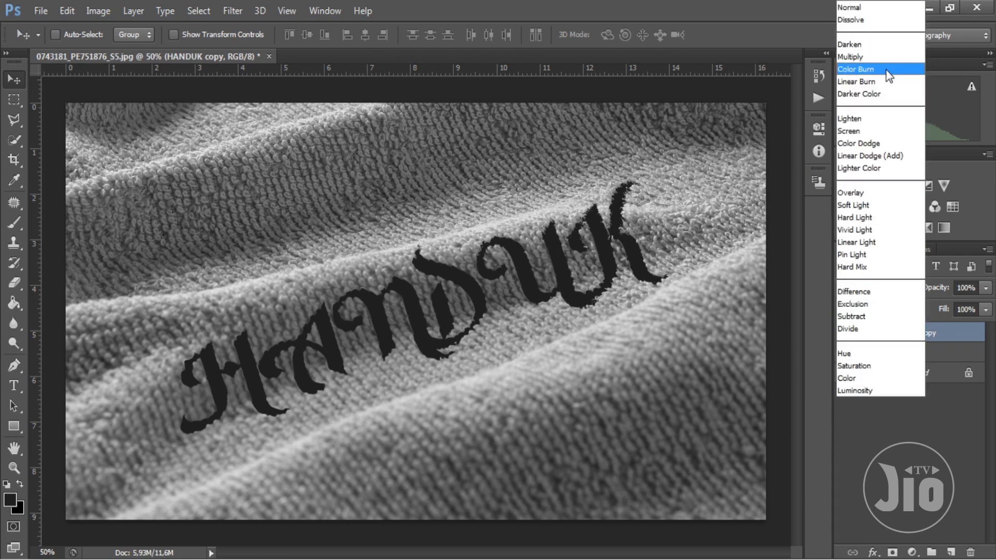
left_click(875, 206)
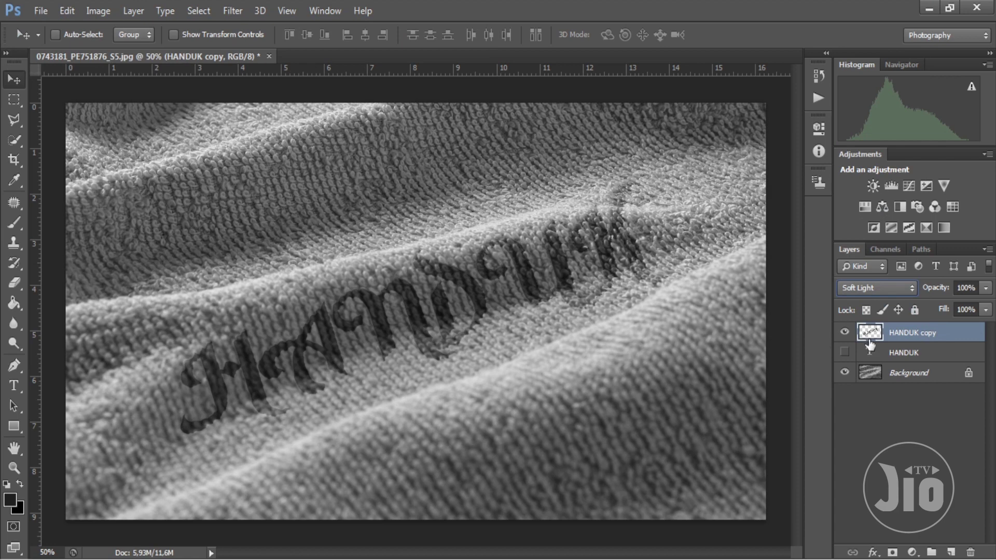
- Give HANDUK copy a Pillow Emboss (depth 52%, size 5 px, soften 10 px) and reposition it
right_click(960, 338)
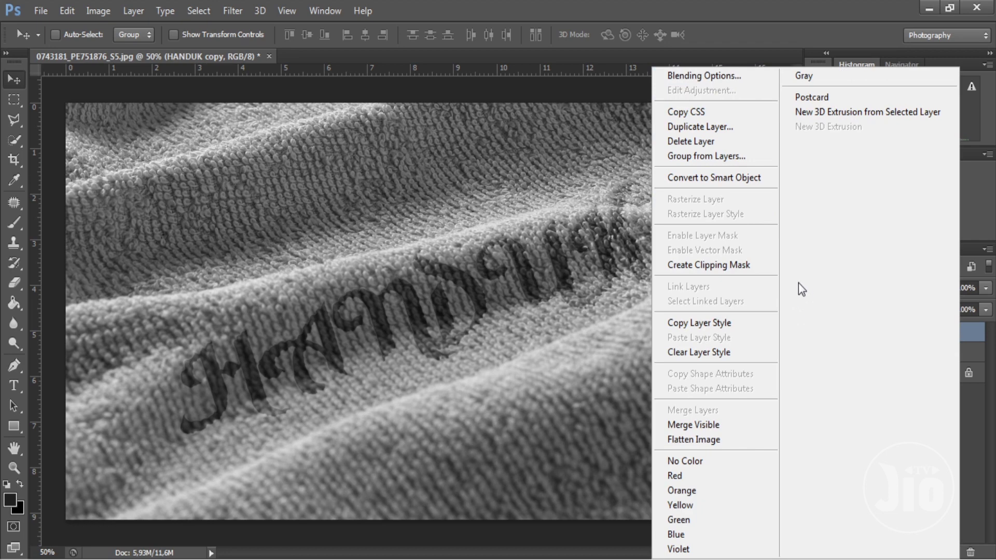
left_click(704, 76)
left_click(668, 115)
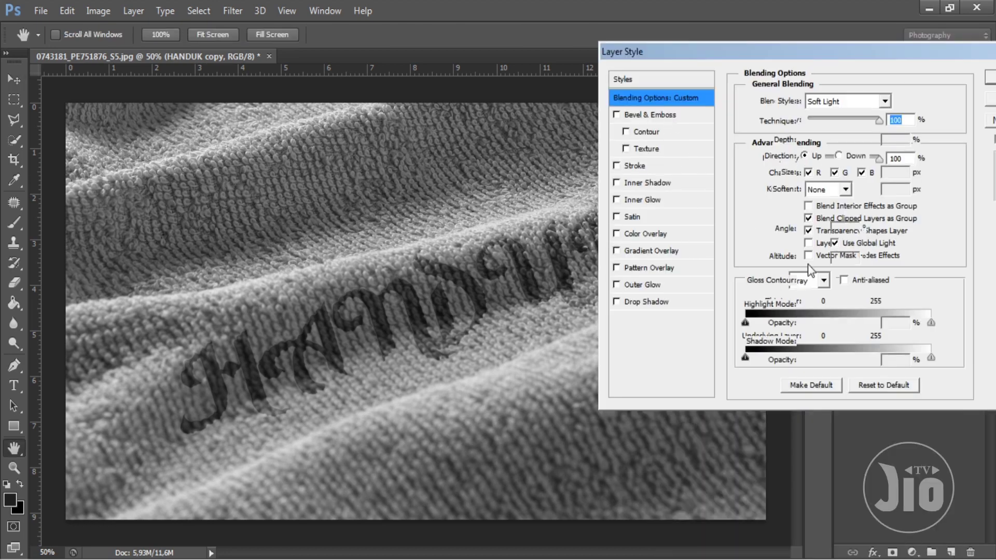
left_click(836, 102)
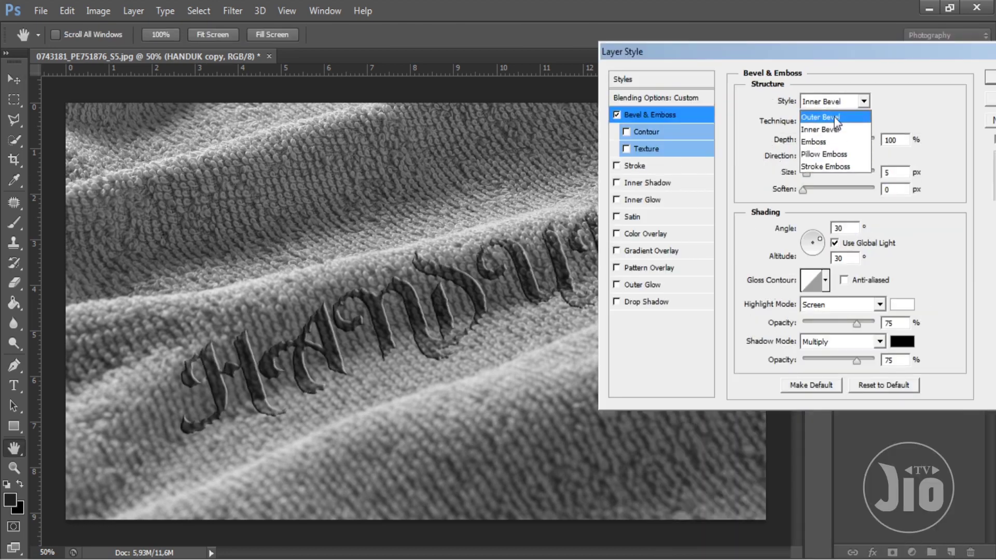
left_click(826, 154)
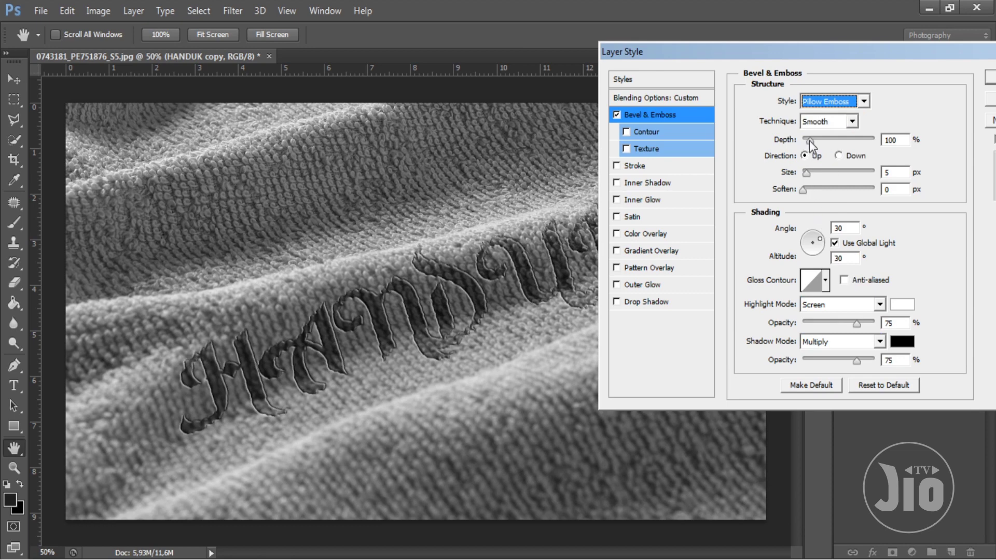
left_click_drag(809, 141, 808, 140)
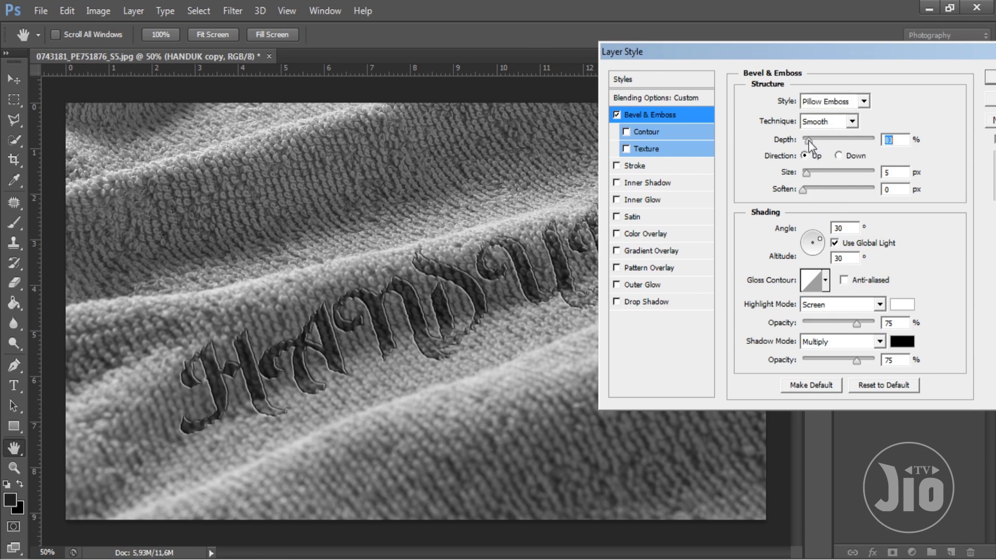
left_click(806, 189)
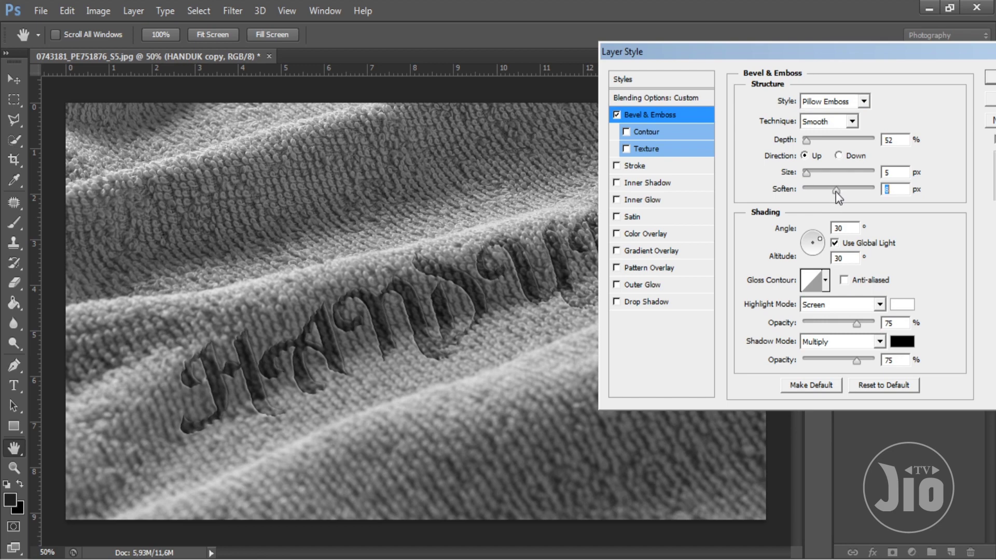
left_click_drag(845, 196, 855, 197)
left_click(991, 77)
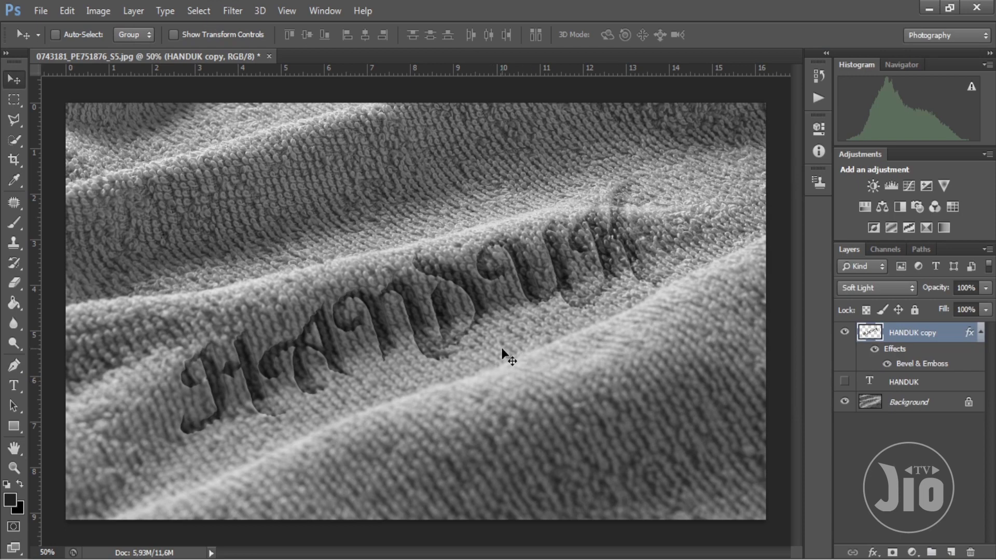
mouse_move(490, 321)
left_mouse_down()
mouse_move(412, 275)
mouse_move(395, 248)
mouse_move(412, 195)
mouse_move(447, 209)
mouse_move(463, 229)
mouse_move(481, 330)
left_mouse_up()
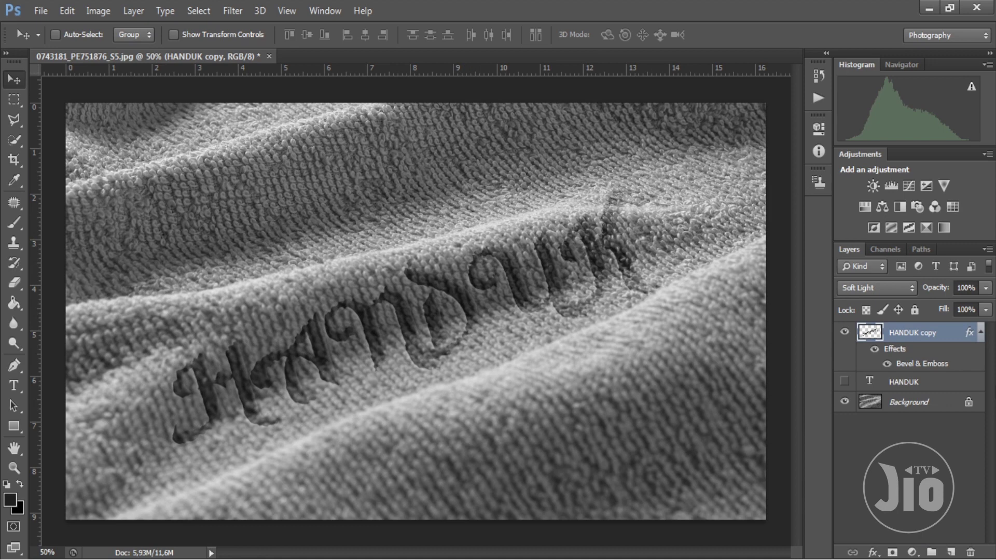
- Duplicate the embossed text as HANDUK copy 2 with opacity 18%
key("ctrl+j")
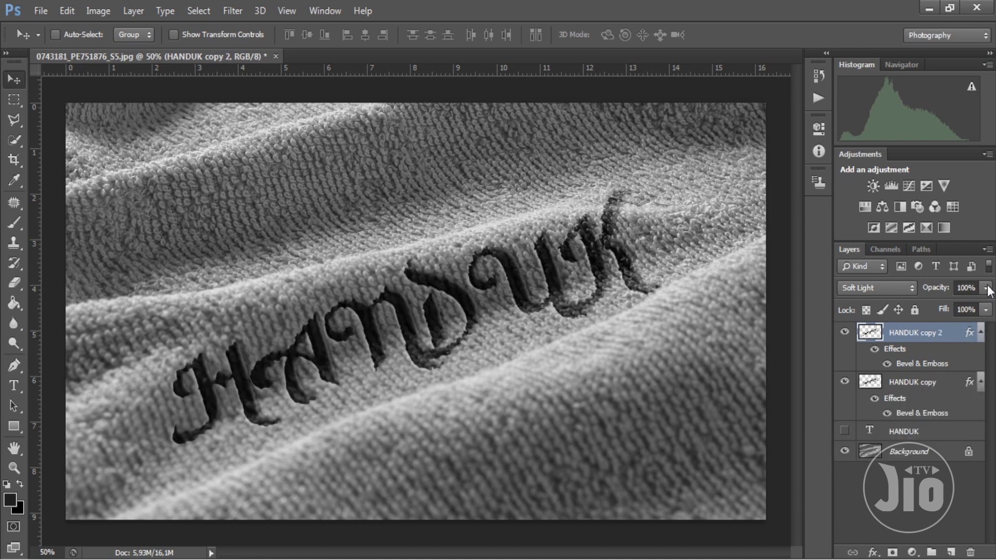
left_click(986, 288)
left_click_drag(970, 304, 930, 307)
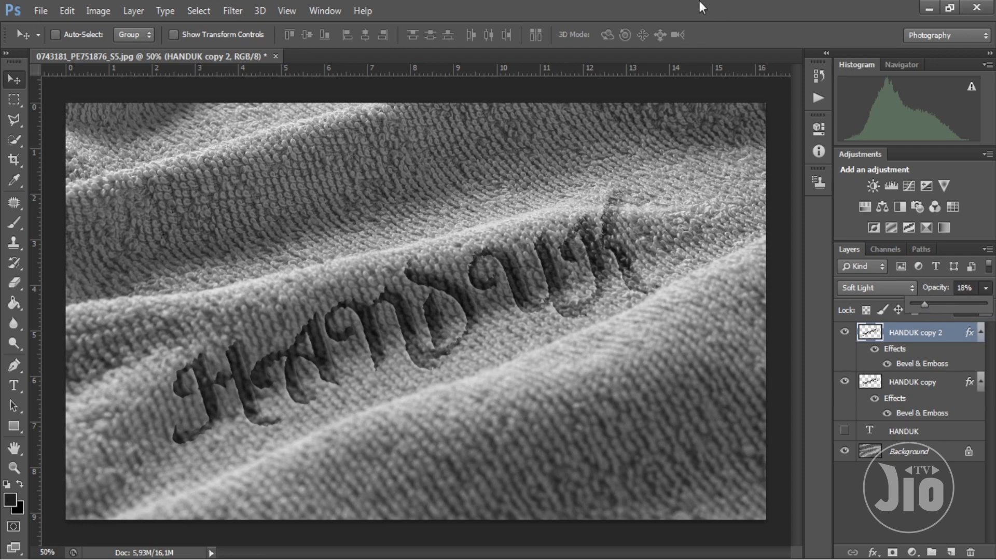
key("ctrl+1")
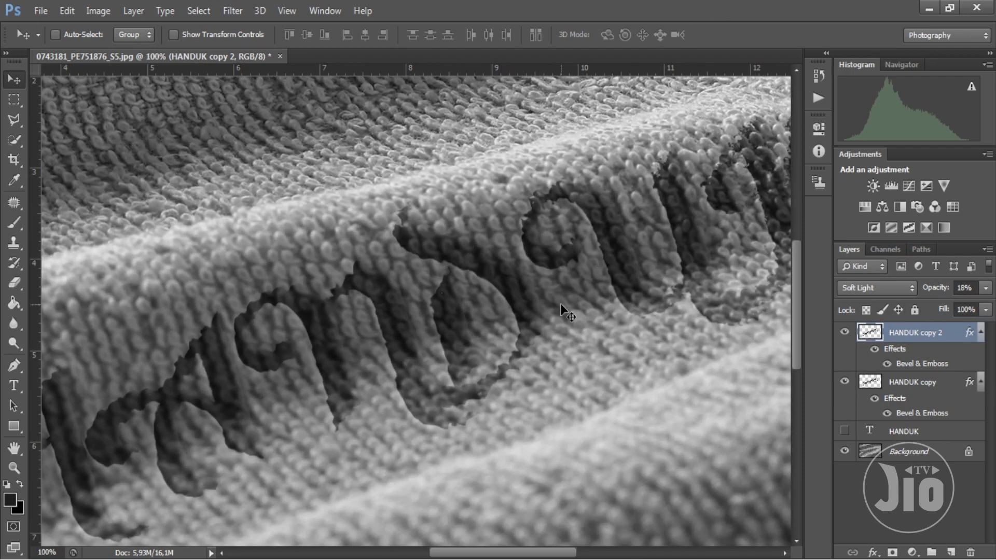
mouse_move(351, 372)
left_mouse_down()
mouse_move(623, 258)
mouse_move(560, 238)
mouse_move(451, 329)
mouse_move(372, 371)
mouse_move(600, 291)
mouse_move(460, 342)
mouse_move(400, 383)
left_mouse_up()
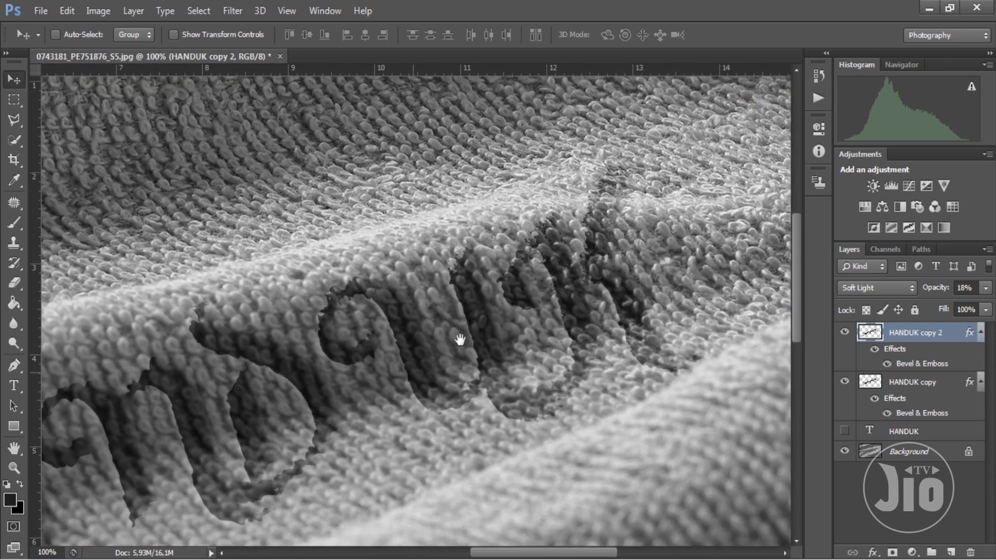
left_click_drag(460, 340, 576, 282)
left_click_drag(342, 364, 464, 293)
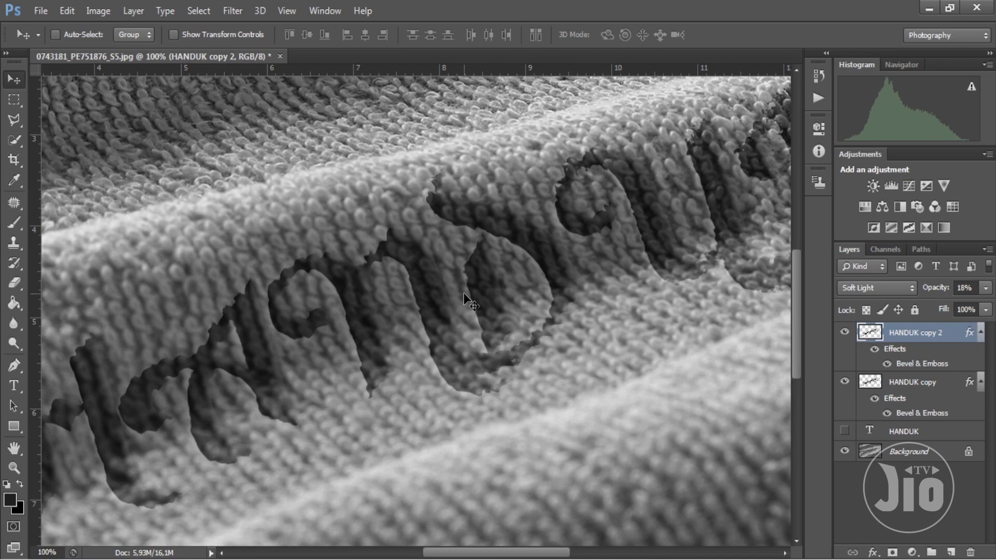
key("ctrl+minus")
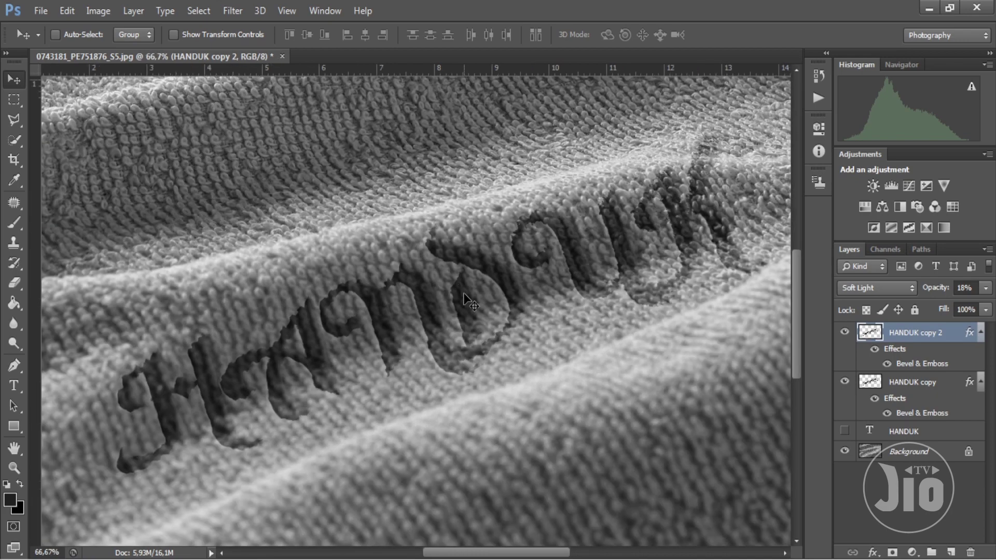
key("ctrl+minus")
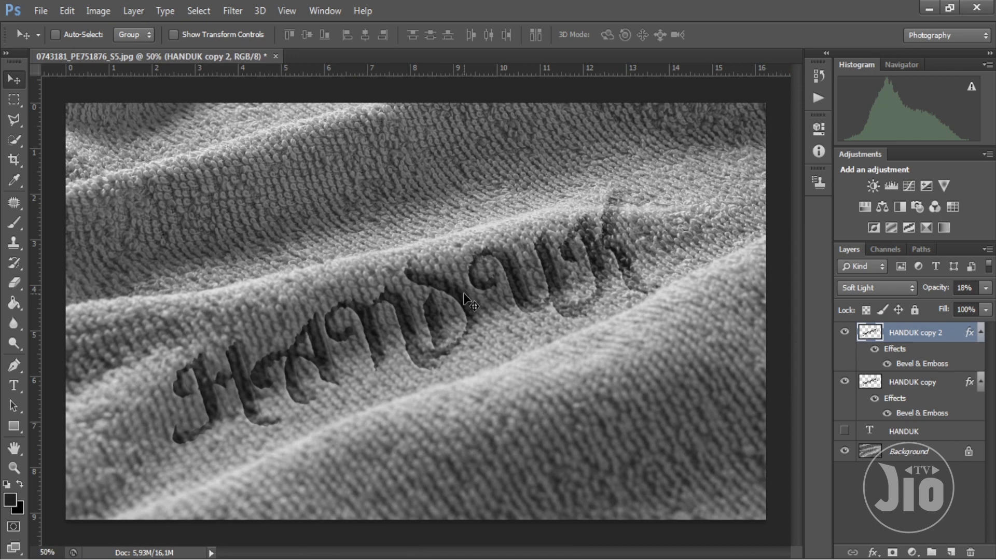